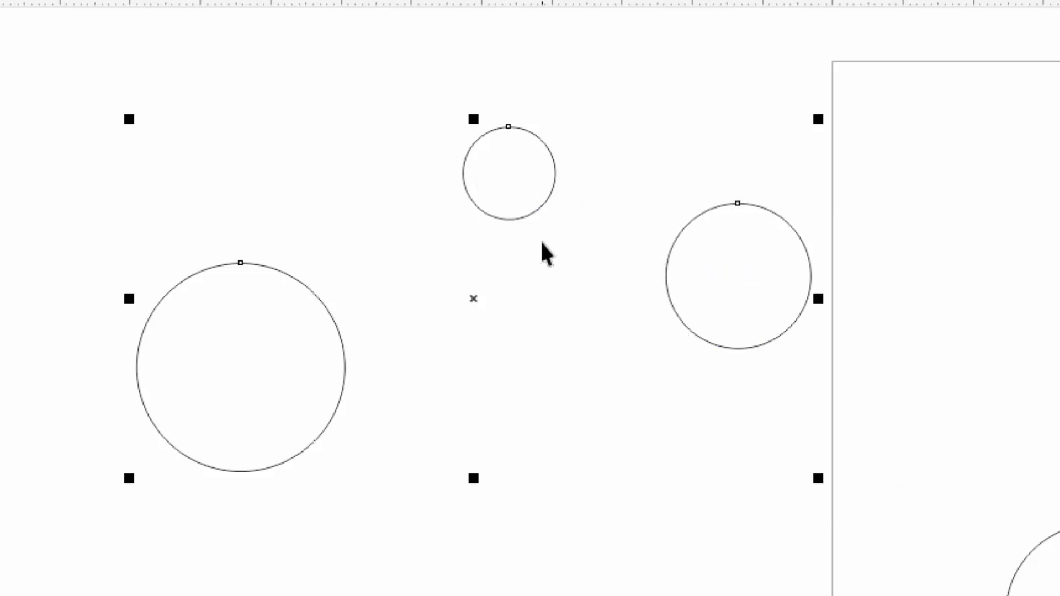
- Select all four circles in the document at once and clear the selection
left_click(559, 388)
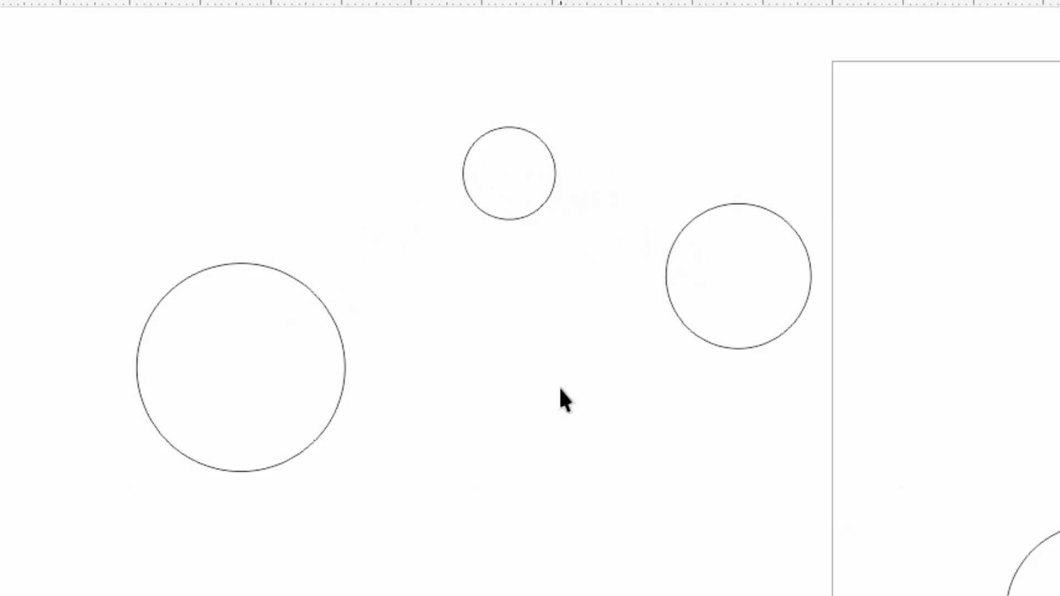
key("ctrl+a")
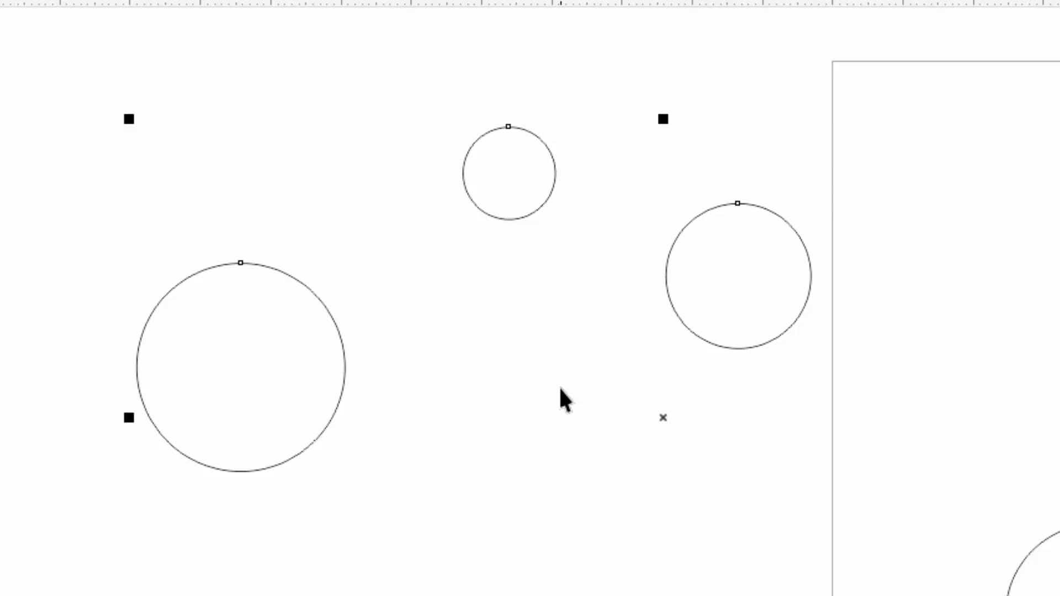
scroll(559, 386, "down", 2)
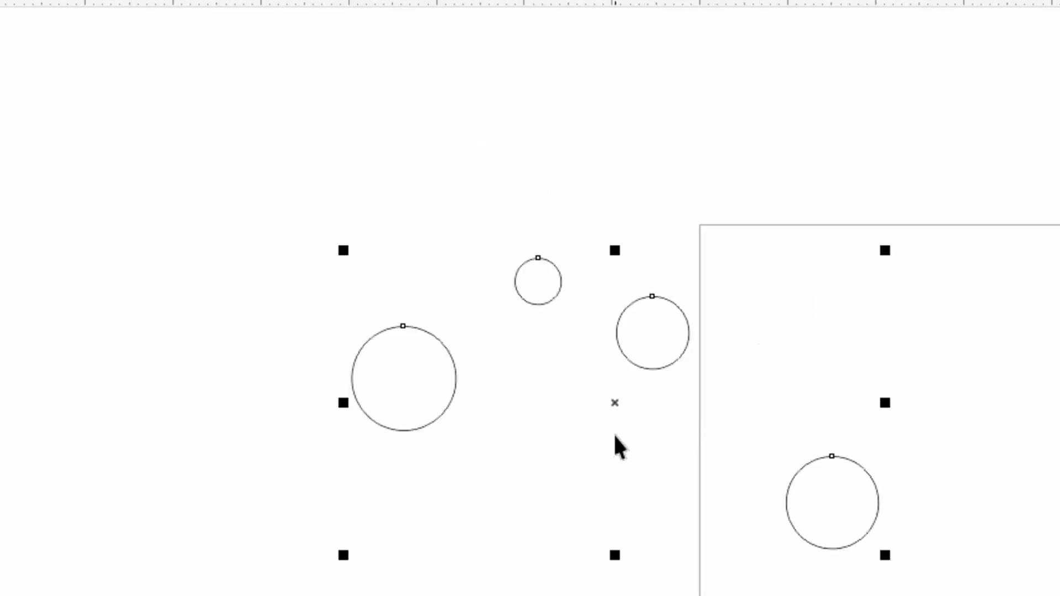
scroll(615, 433, "up", 2)
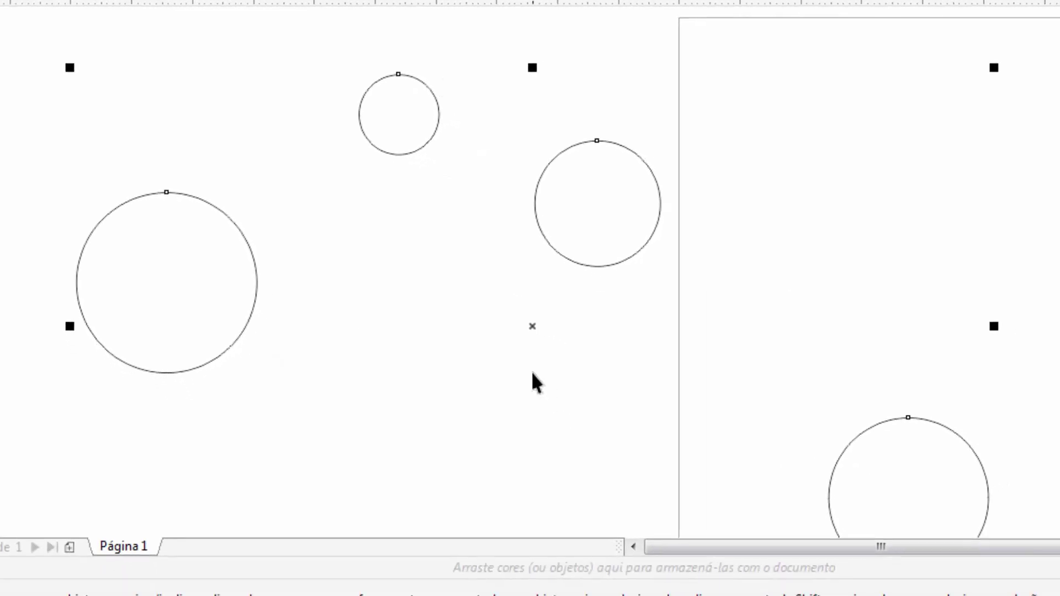
scroll(550, 386, "down", 2)
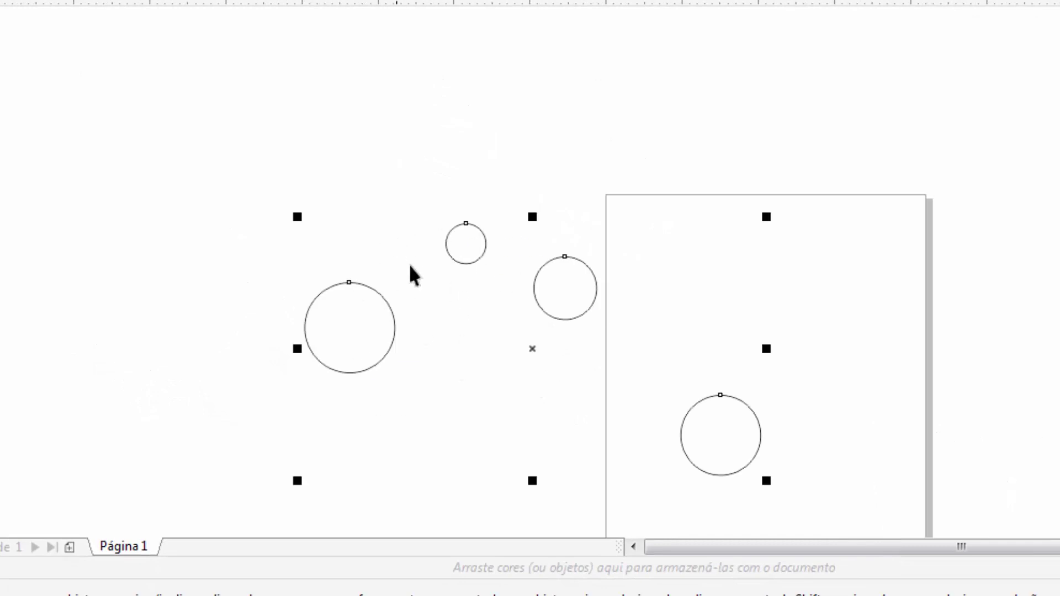
left_click(399, 247)
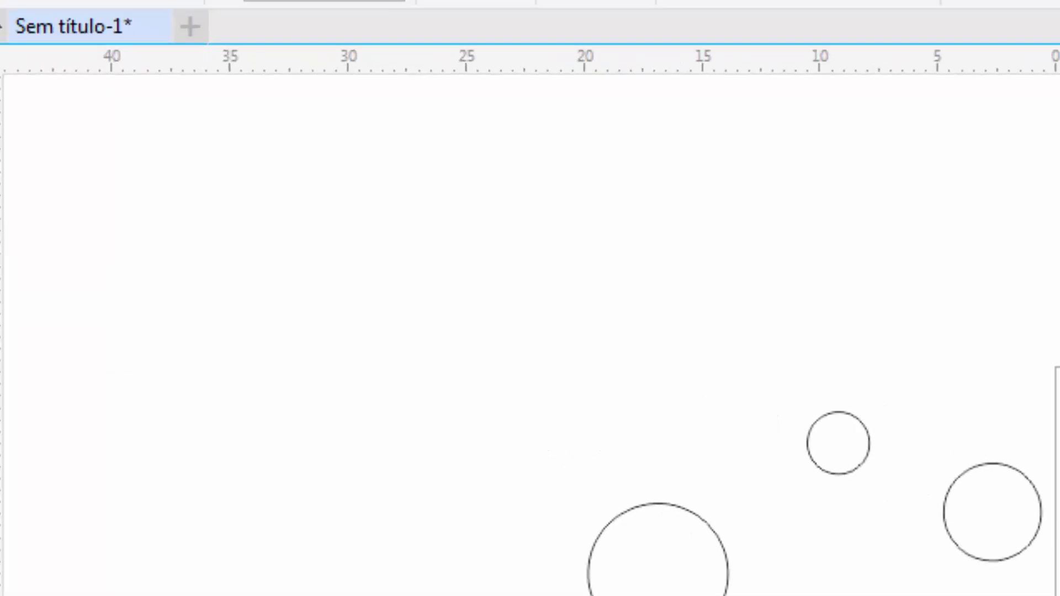
- Lasso the largest circle with the Freehand Selection tool (Seleção à mão livre), trying partial and full enclosures, and deselect it
left_click(25, 106)
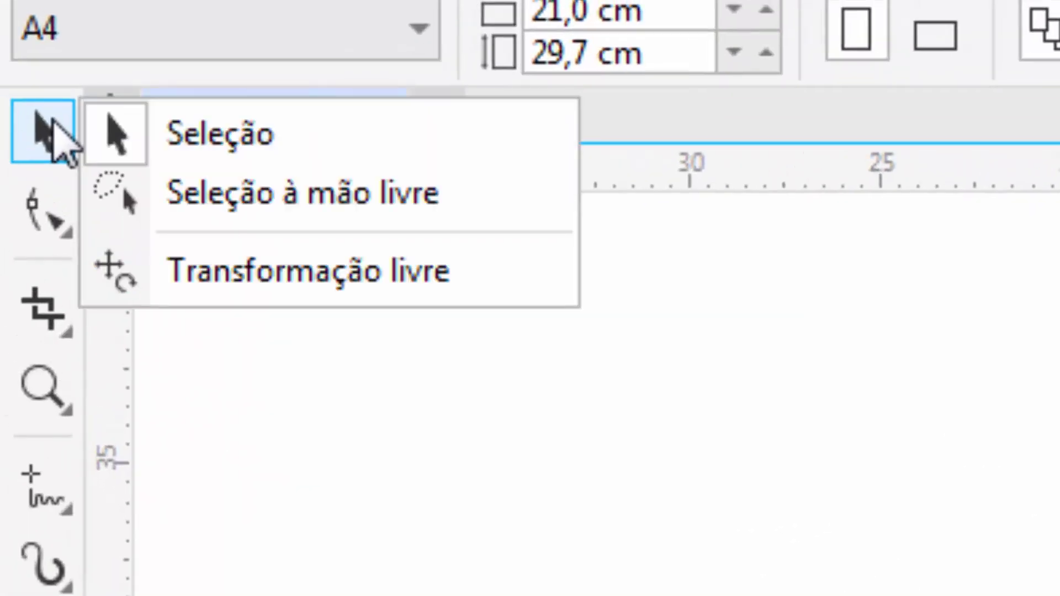
left_click(243, 204)
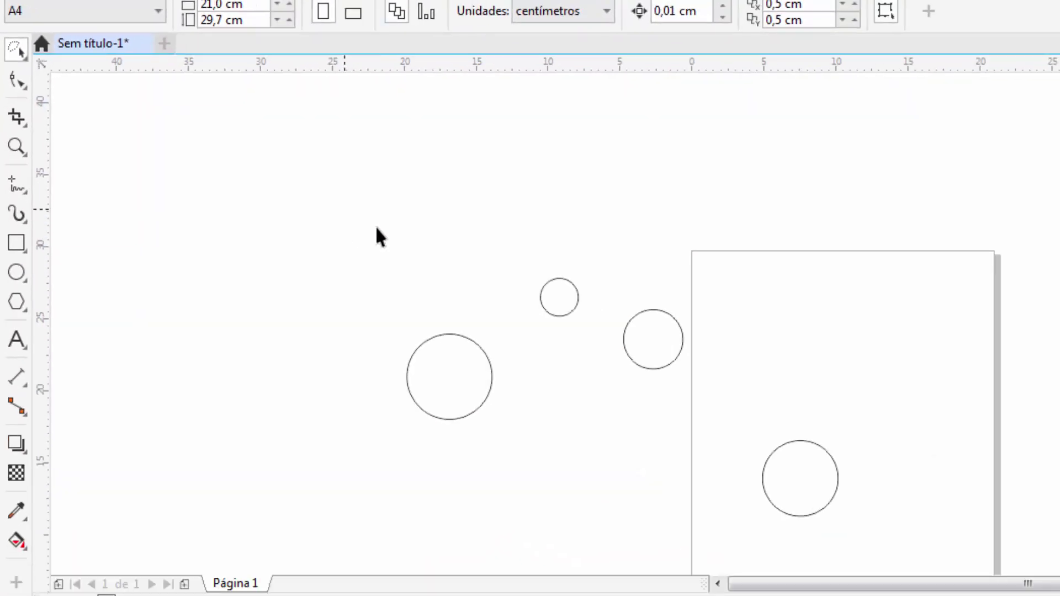
mouse_move(373, 232)
left_mouse_down()
mouse_move(296, 325)
mouse_move(415, 311)
mouse_move(491, 211)
mouse_move(378, 153)
mouse_move(156, 211)
mouse_move(129, 285)
mouse_move(347, 223)
mouse_move(367, 247)
left_mouse_up()
mouse_move(218, 178)
left_mouse_down()
mouse_move(314, 294)
mouse_move(219, 413)
mouse_move(141, 248)
mouse_move(171, 198)
mouse_move(217, 176)
left_mouse_up()
mouse_move(283, 245)
left_mouse_down()
mouse_move(432, 308)
mouse_move(446, 366)
mouse_move(437, 417)
left_mouse_up()
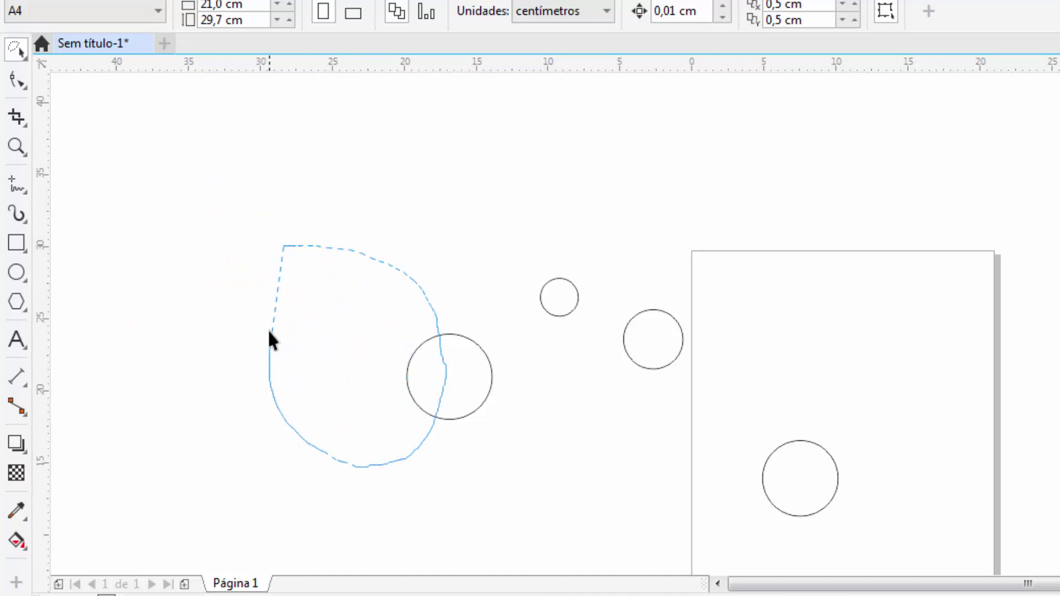
mouse_move(285, 243)
left_mouse_down()
mouse_move(476, 379)
mouse_move(452, 404)
mouse_move(324, 431)
left_mouse_up()
left_click_drag(310, 245, 310, 246)
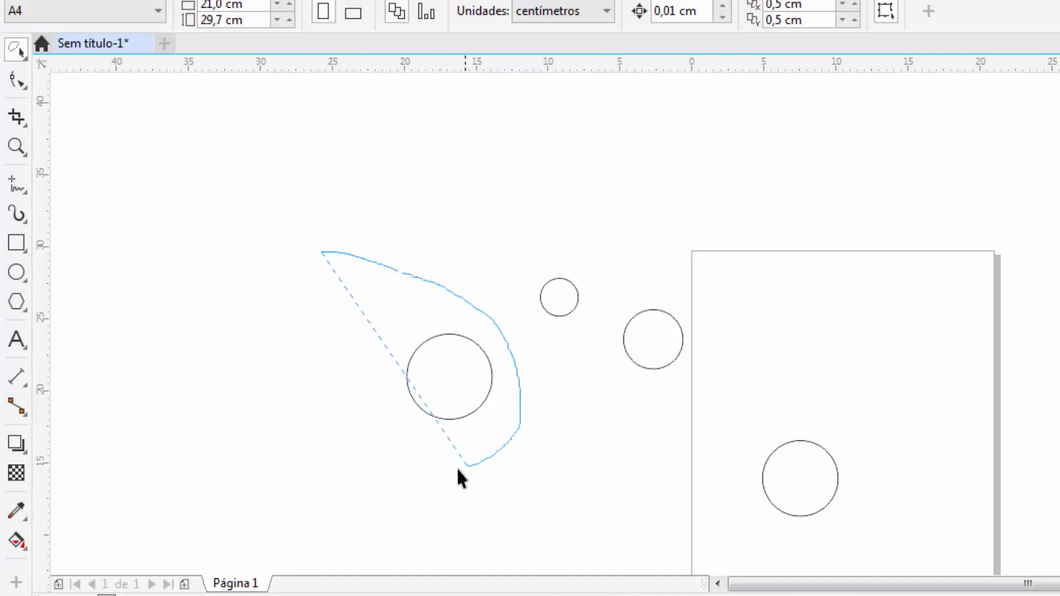
left_click_drag(323, 260, 321, 254)
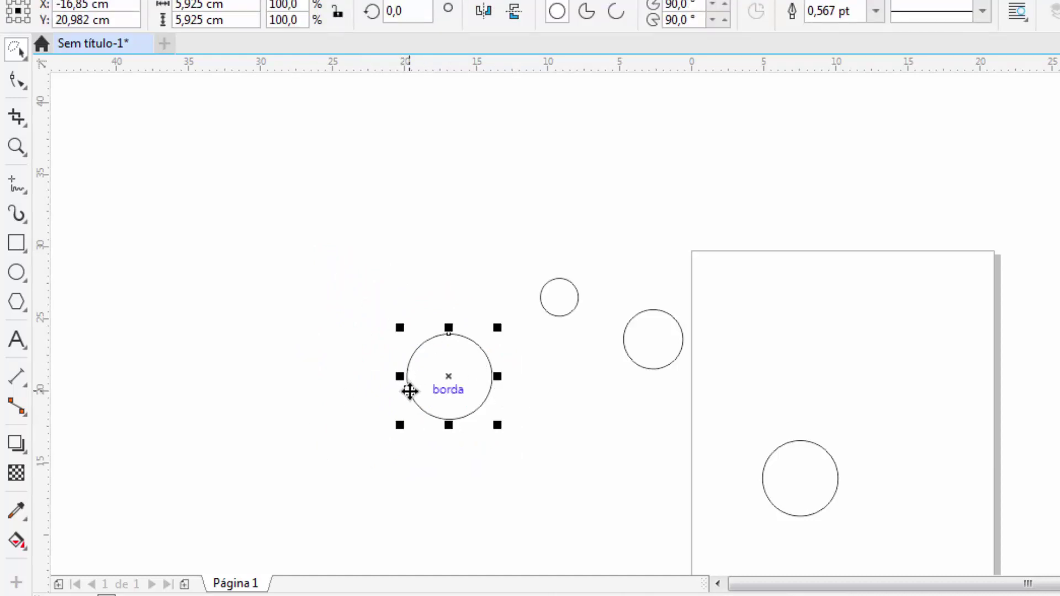
left_click(368, 368)
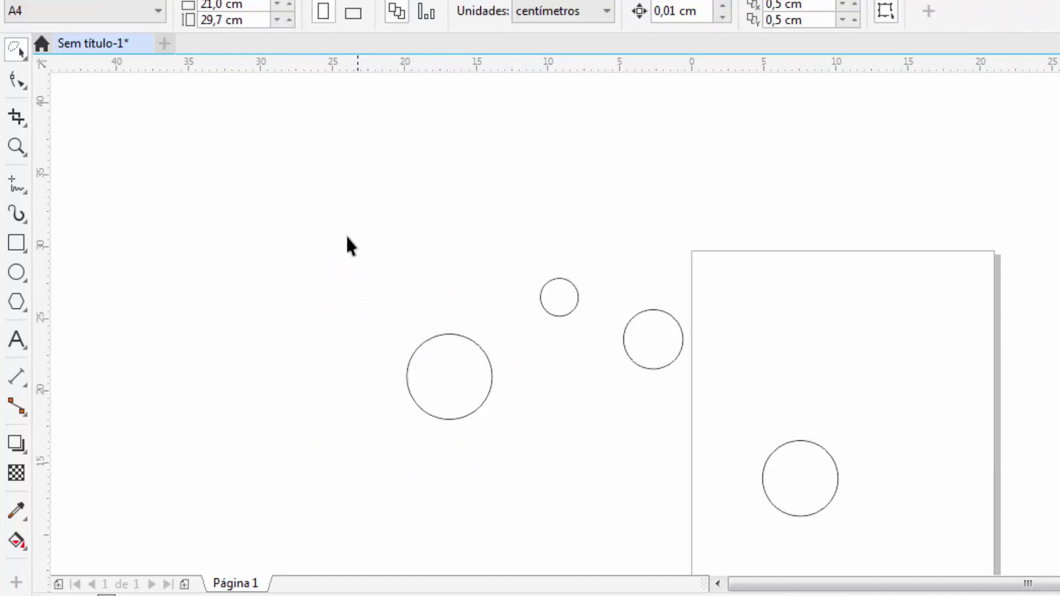
- Lasso the largest circle together with the circle on the page, leaving out the other two, and clear the selection
mouse_move(424, 311)
left_mouse_down()
mouse_move(523, 372)
mouse_move(870, 406)
mouse_move(894, 427)
mouse_move(912, 511)
mouse_move(894, 539)
mouse_move(845, 556)
mouse_move(743, 558)
mouse_move(469, 529)
mouse_move(360, 441)
left_mouse_up()
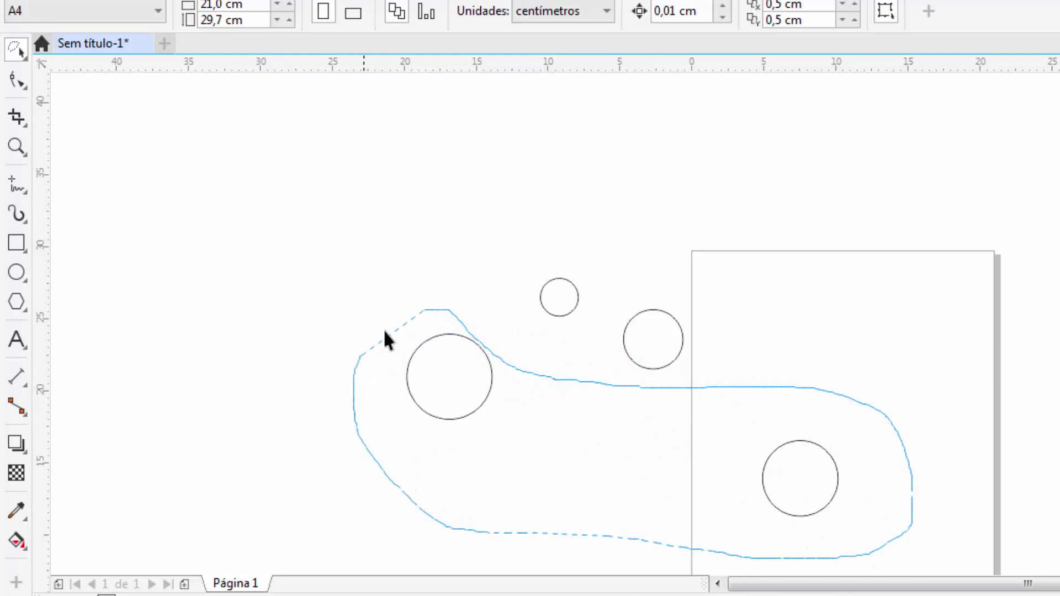
left_click_drag(418, 309, 425, 311)
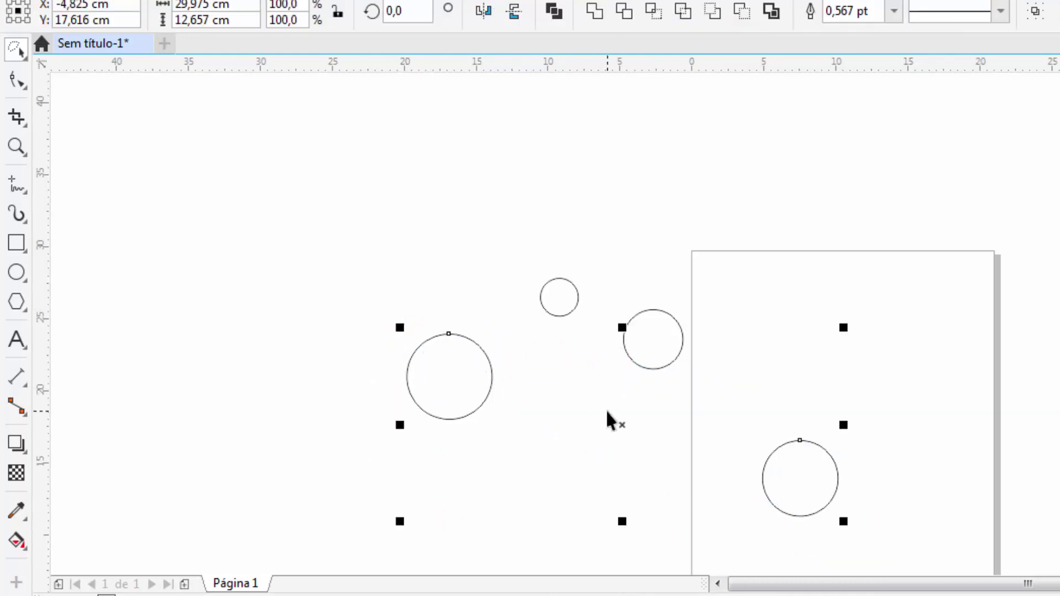
scroll(608, 413, "up", 2)
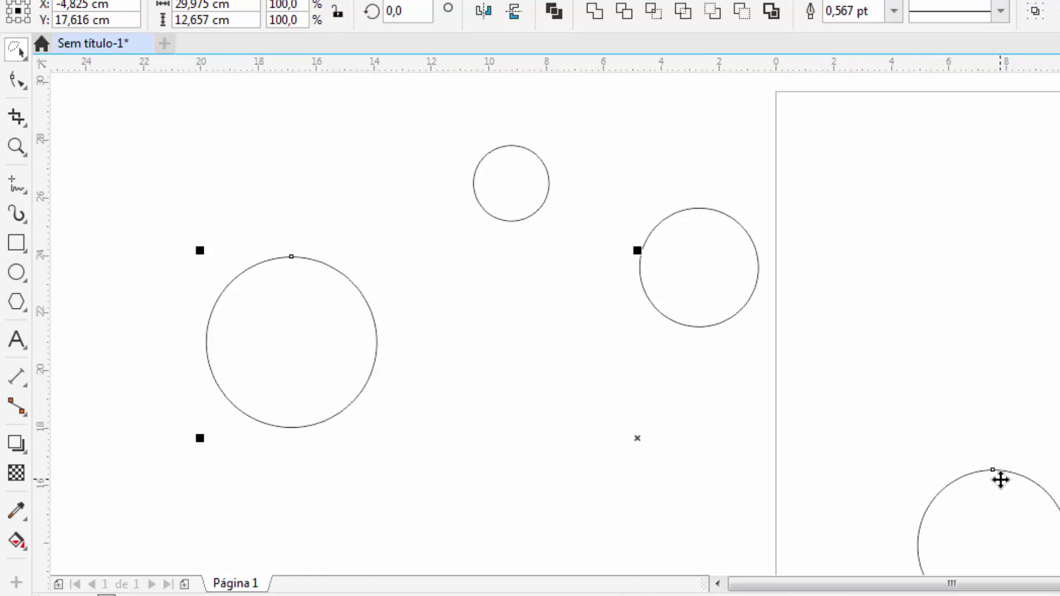
scroll(602, 442, "down", 3)
left_click(678, 417)
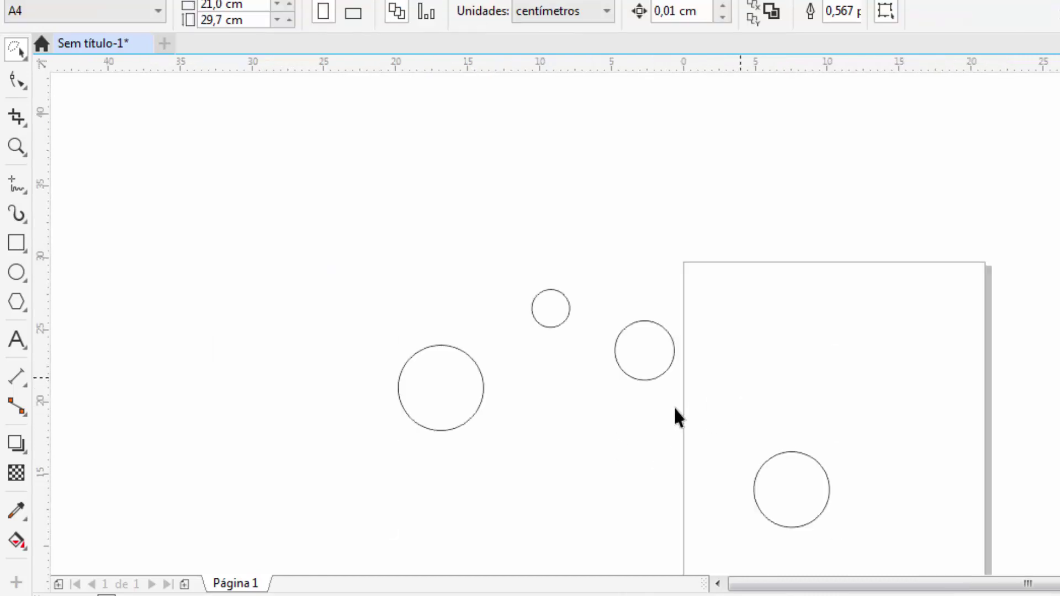
- Lasso the largest circle and the one just outside the page edge, deselect them, and return to the standard Selection tool (Seleção)
mouse_move(549, 480)
left_mouse_down()
mouse_move(625, 454)
mouse_move(697, 386)
mouse_move(709, 353)
mouse_move(699, 325)
mouse_move(664, 297)
mouse_move(613, 304)
mouse_move(587, 341)
mouse_move(547, 353)
mouse_move(439, 315)
mouse_move(390, 376)
mouse_move(388, 408)
mouse_move(433, 449)
mouse_move(559, 487)
left_mouse_up()
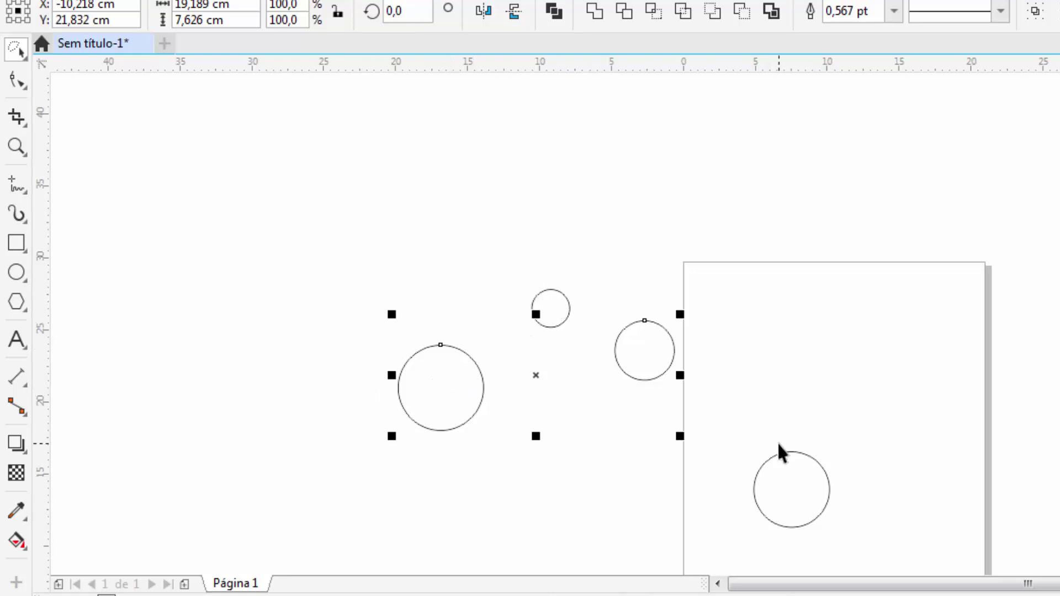
left_click(786, 371)
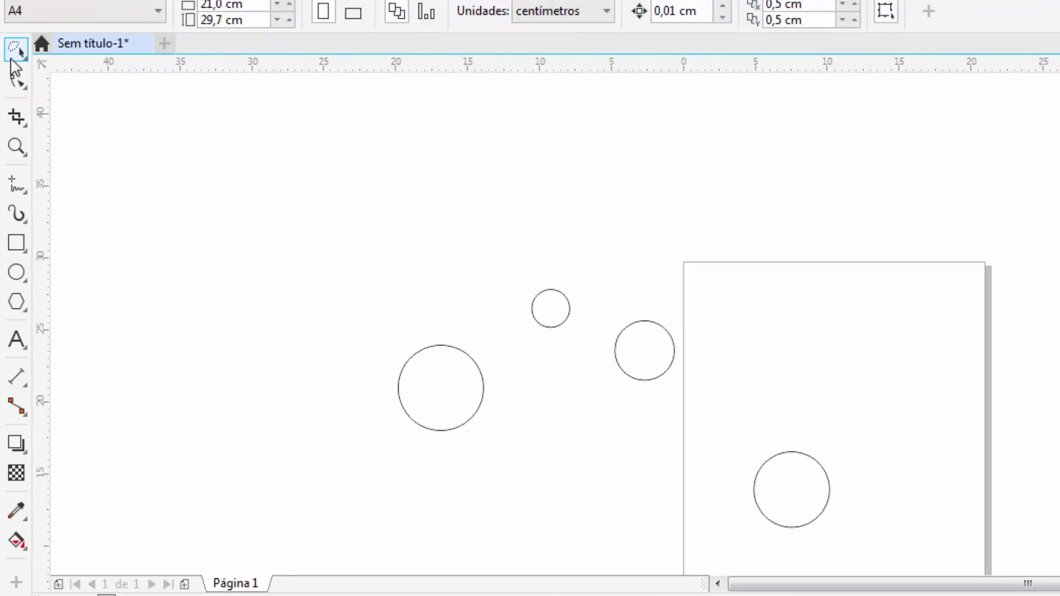
left_click(18, 51)
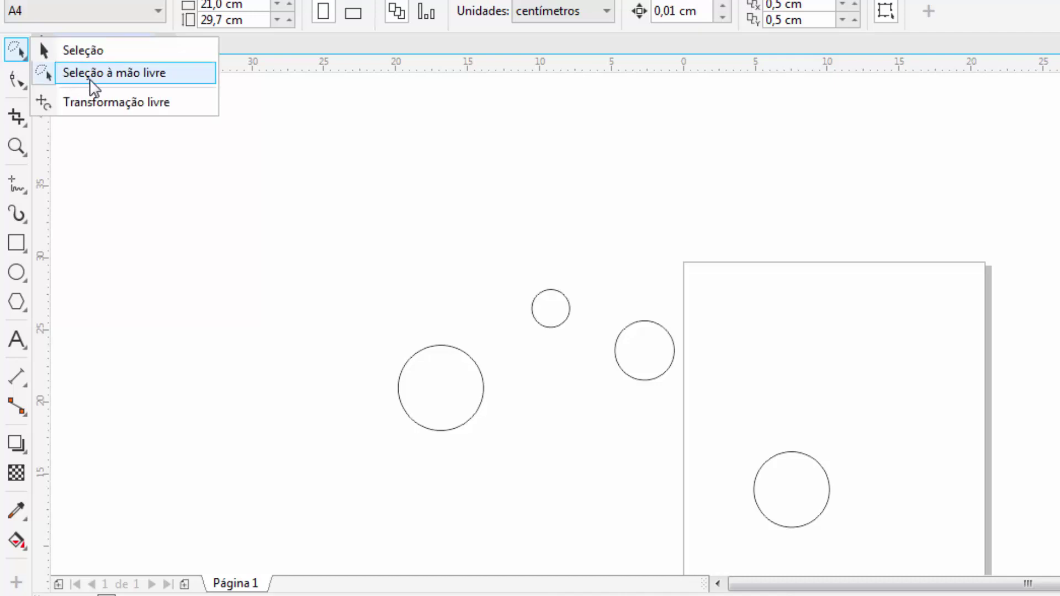
left_click(91, 49)
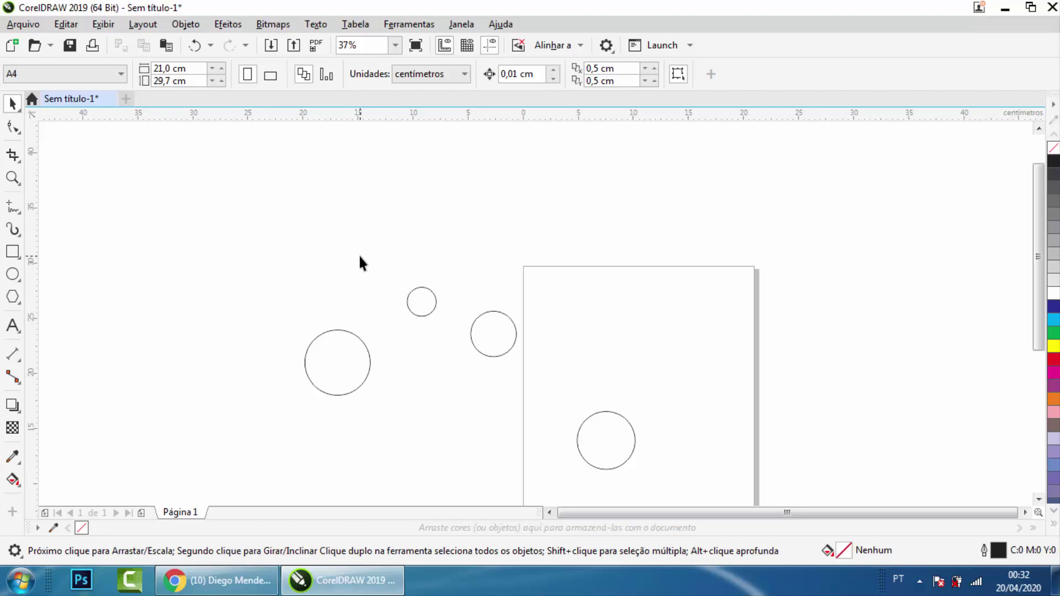
- Magnify successively smaller areas with the Zoom tool to inspect the outline of the circle just outside the page edge
key("z")
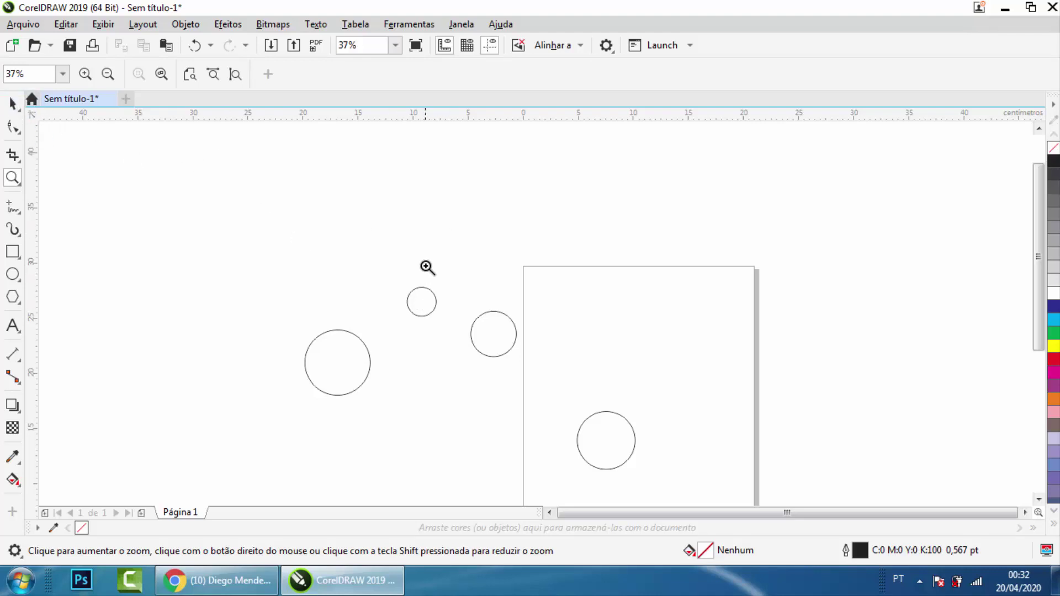
left_click_drag(309, 243, 640, 456)
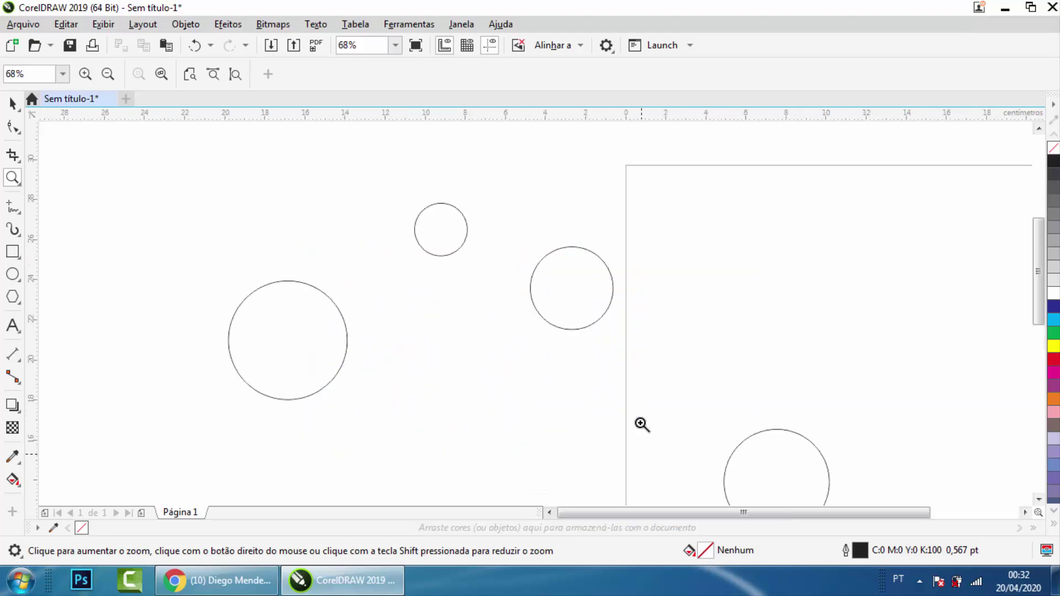
left_click_drag(533, 227, 642, 349)
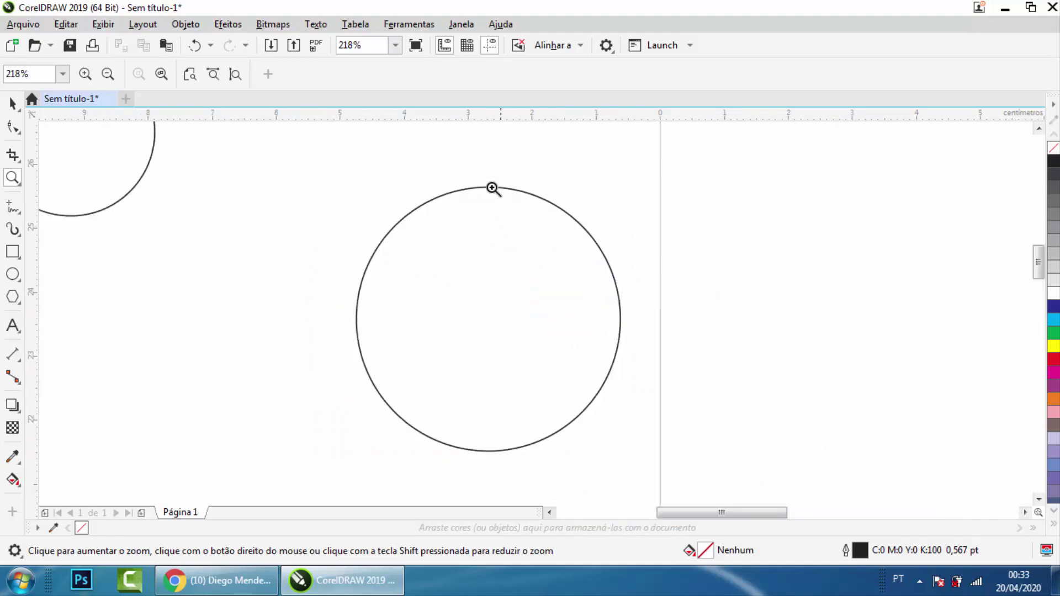
left_click_drag(354, 159, 668, 478)
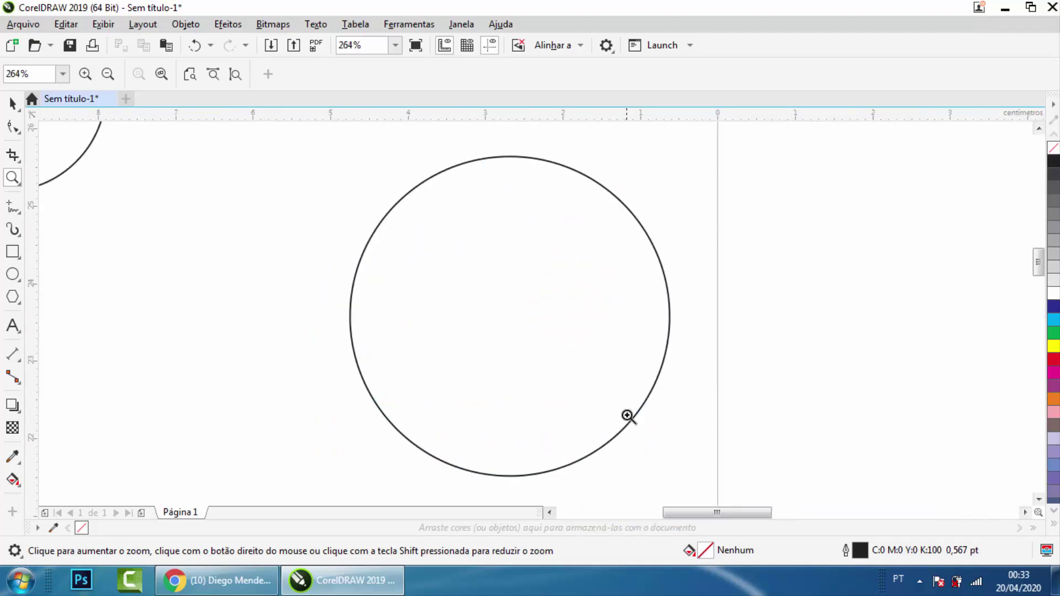
left_click_drag(641, 274, 717, 343)
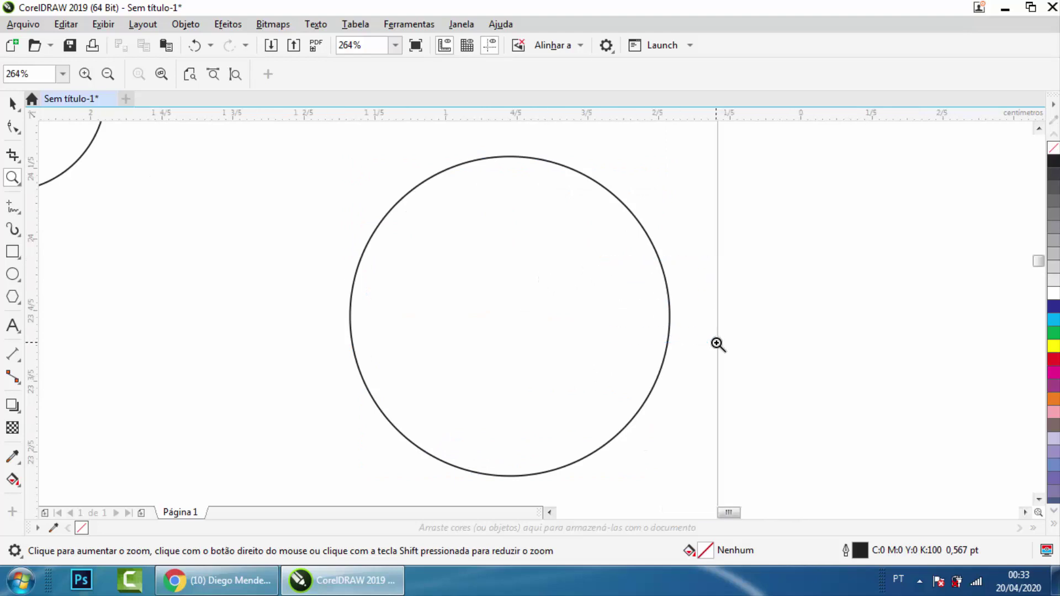
left_click_drag(435, 234, 682, 381)
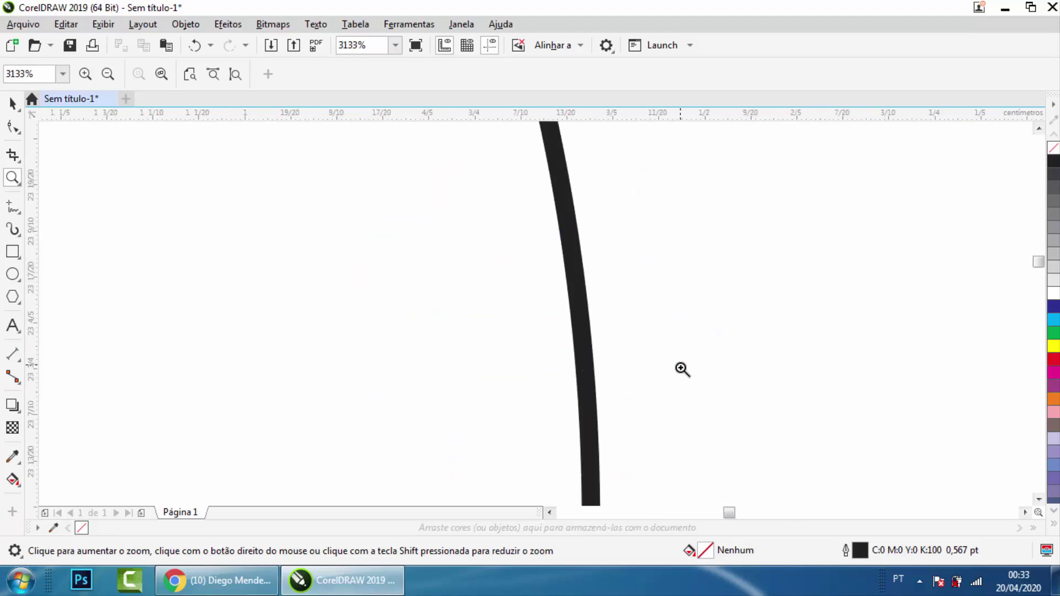
- Zoom back out from the circle's outline to view the whole page and all four circles
left_click(622, 275, "shift")
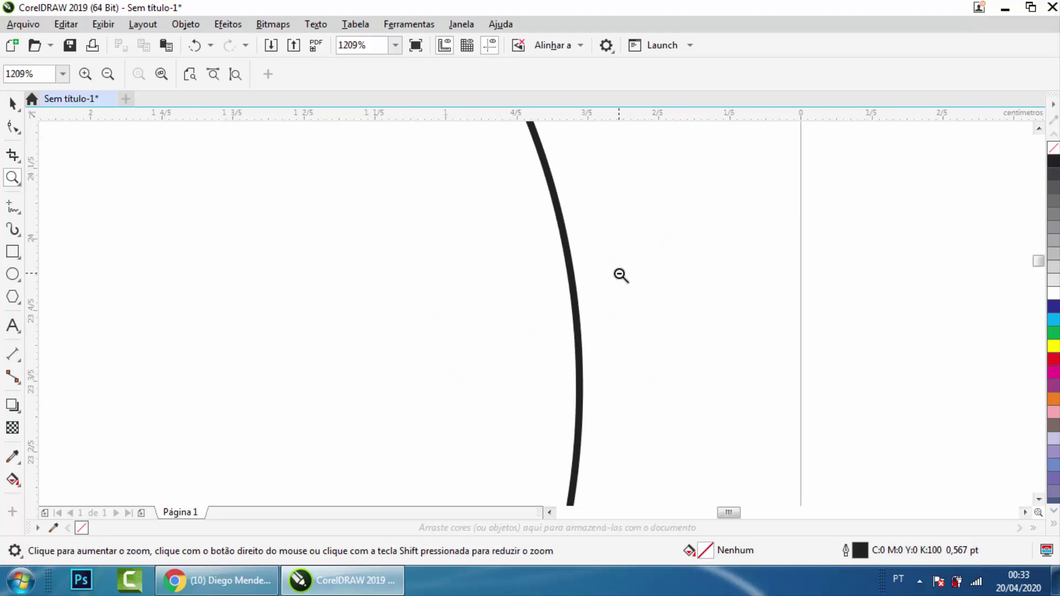
left_click(621, 274, "shift")
left_click(556, 284, "shift")
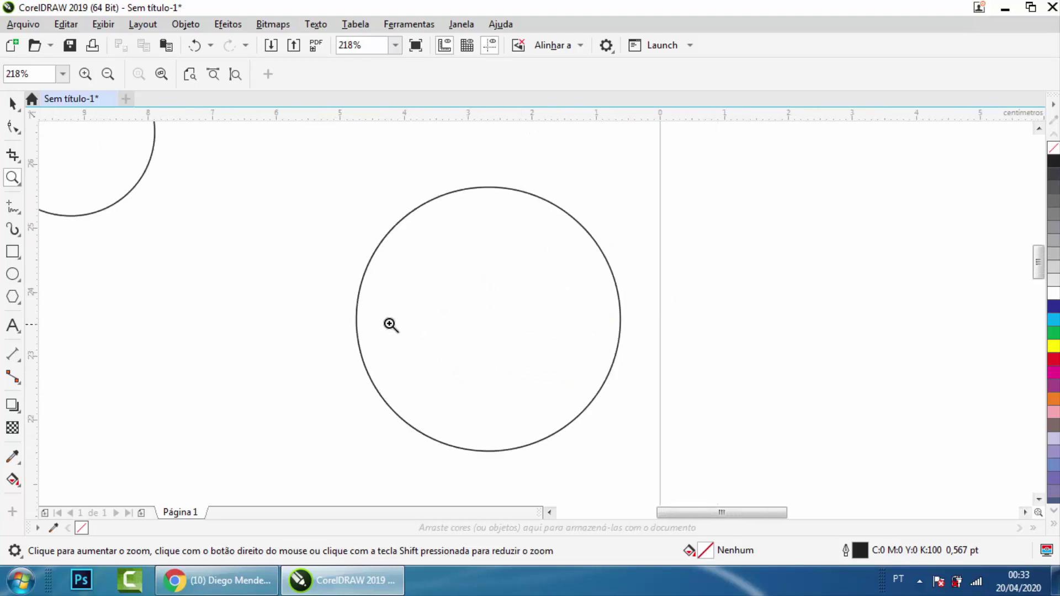
left_click(391, 325, "shift")
left_click(409, 332, "shift")
left_click(533, 384, "shift")
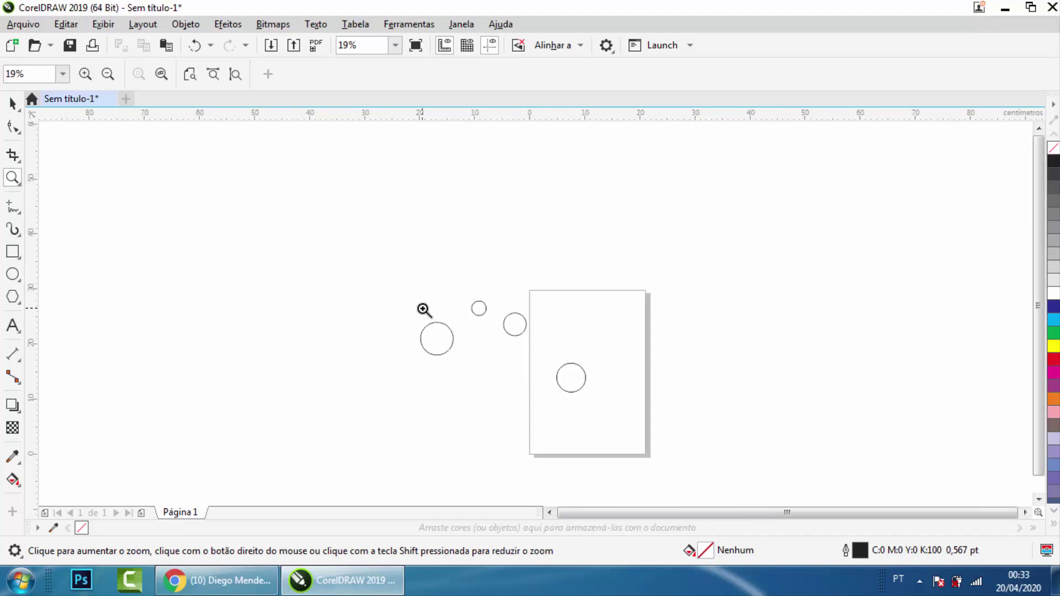
- Magnify the largest circle for a closer look and fit all objects in the view
left_click_drag(422, 308, 464, 360)
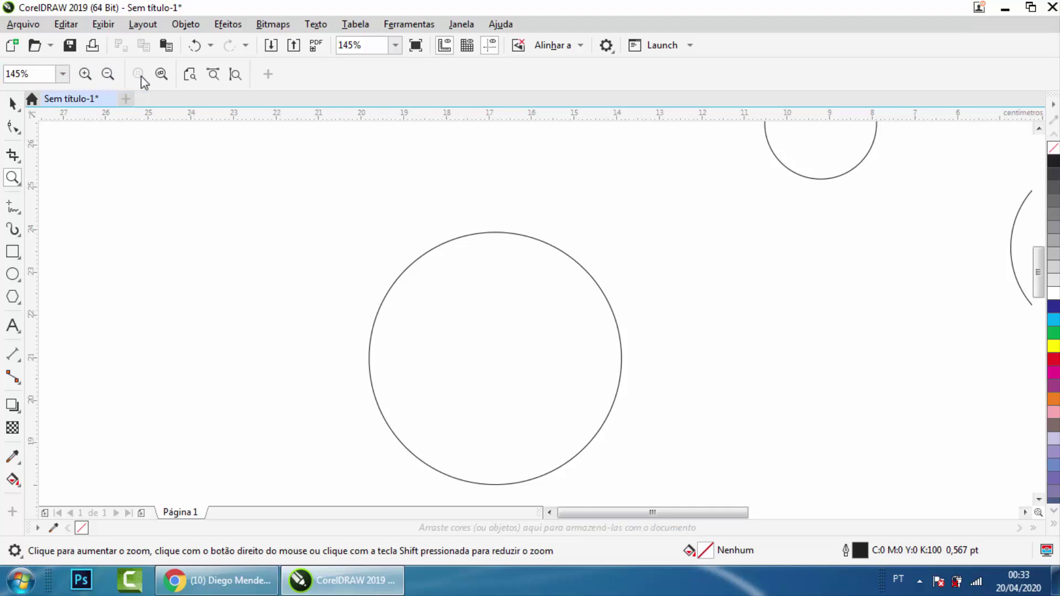
left_click(86, 75)
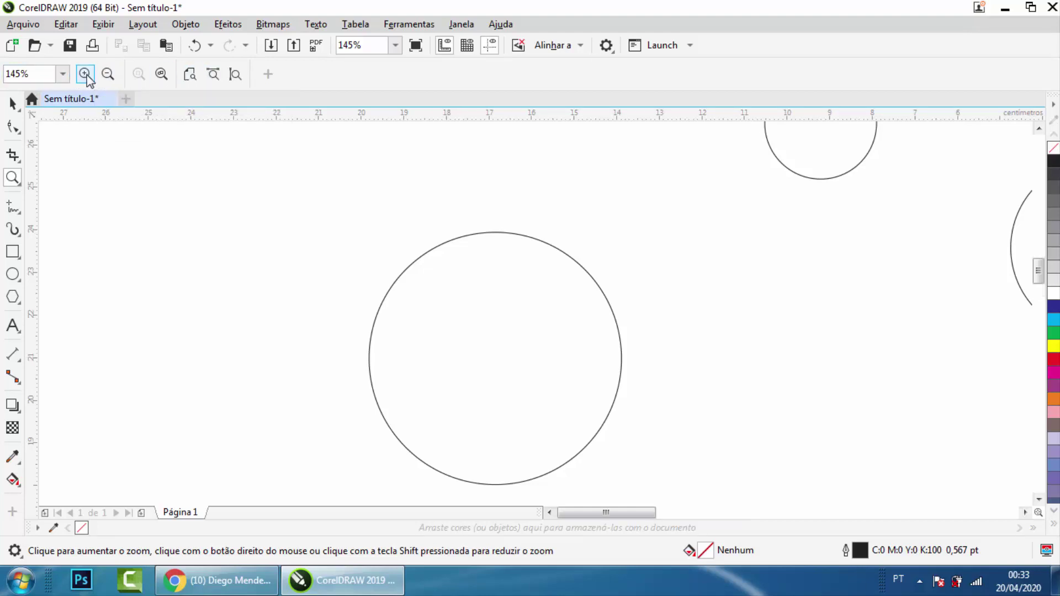
left_click(107, 76)
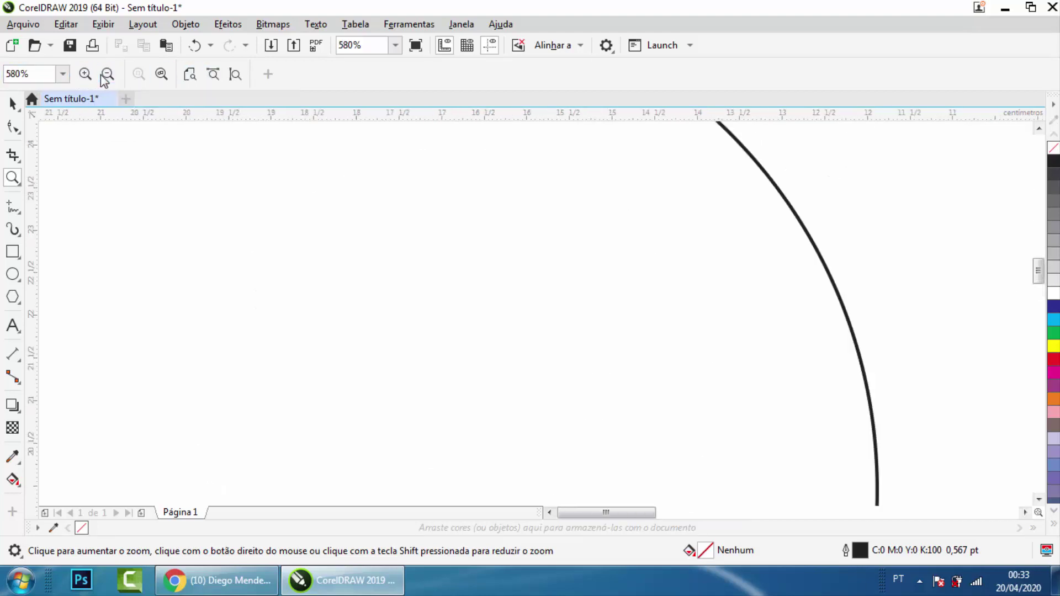
left_click(108, 75)
left_click(110, 75)
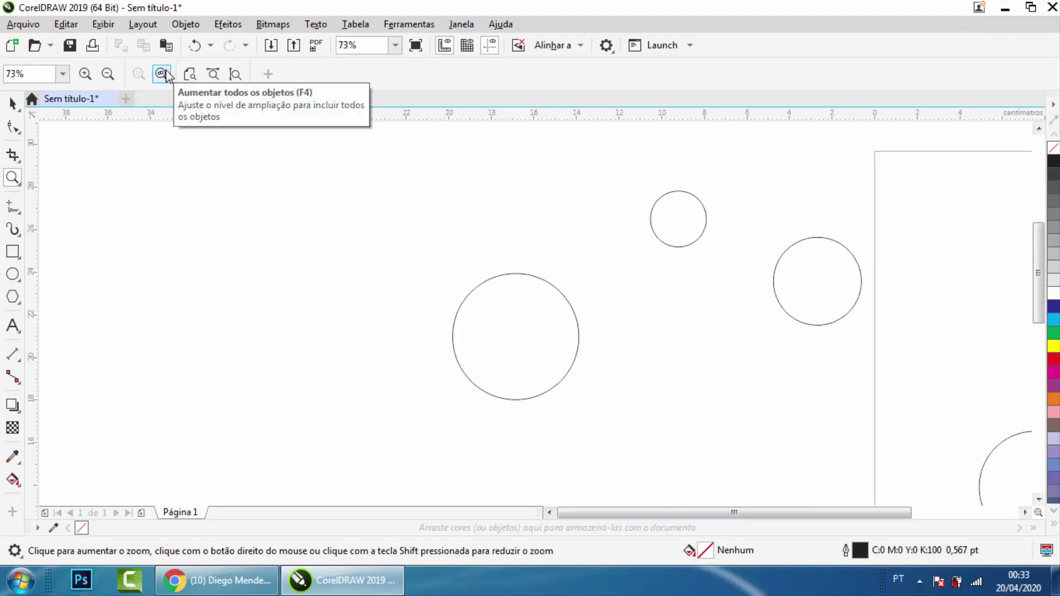
left_click(163, 74)
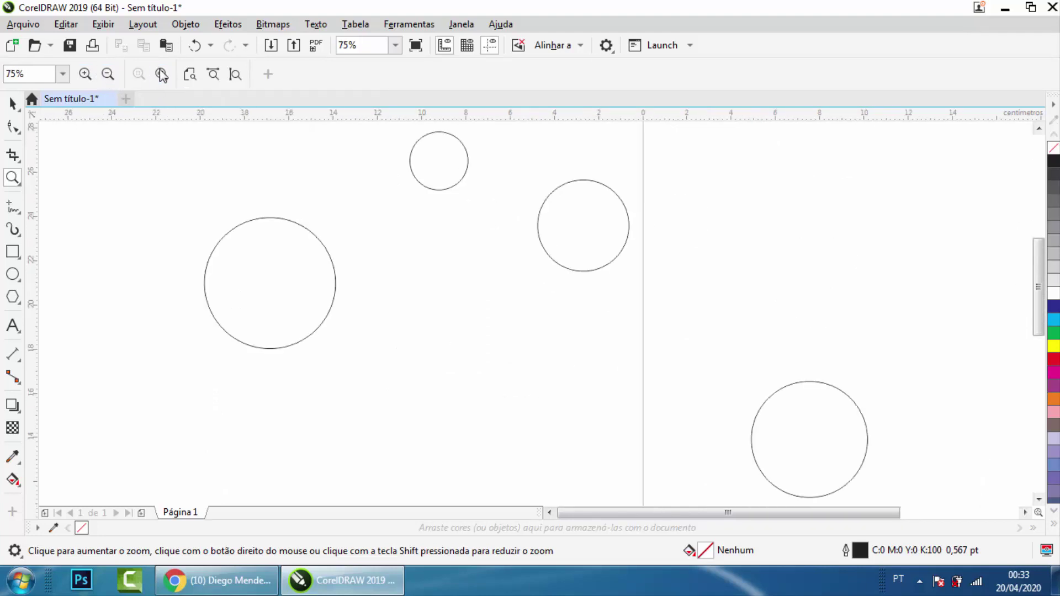
- Move the circle on the page far outside it, to about X 151 cm and Y 64 cm
key("space")
scroll(552, 293, "down", 5)
key("space")
left_click(959, 171)
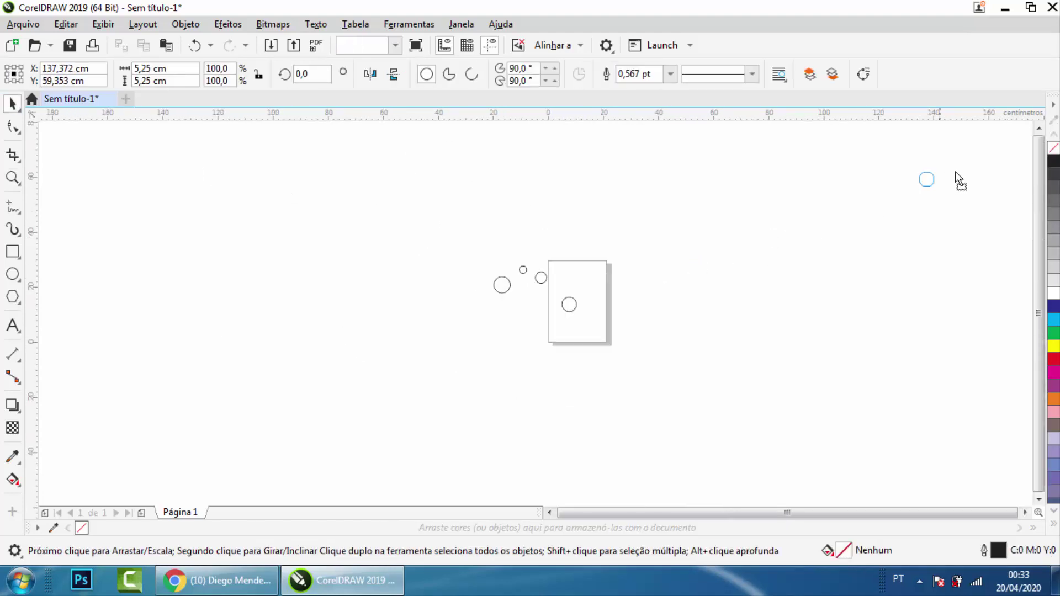
- Magnify the three circles beside the page and fit all objects in the view with the Zoom tool
scroll(511, 291, "up", 5)
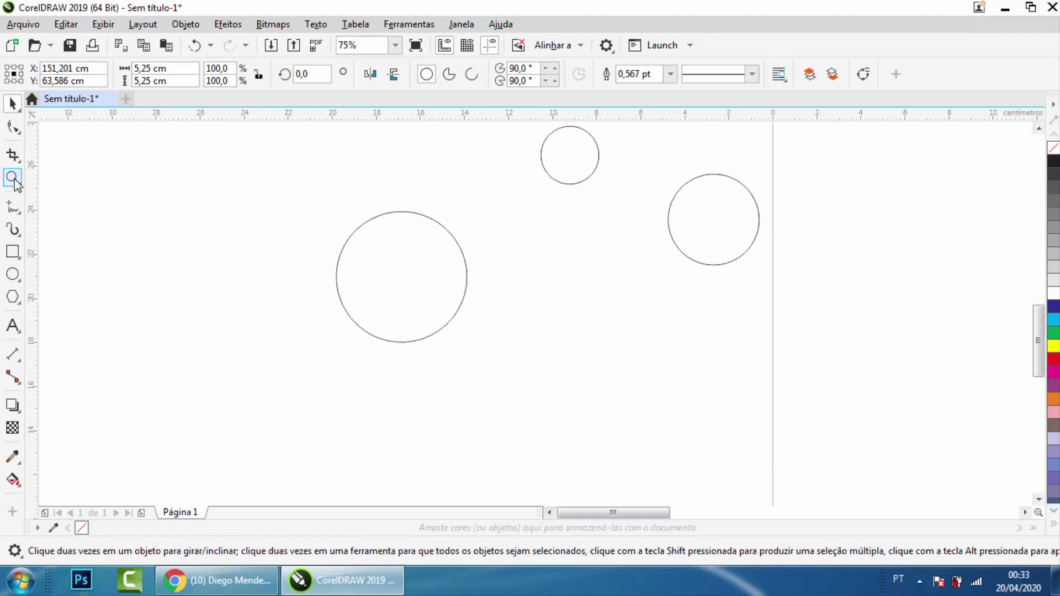
key("z")
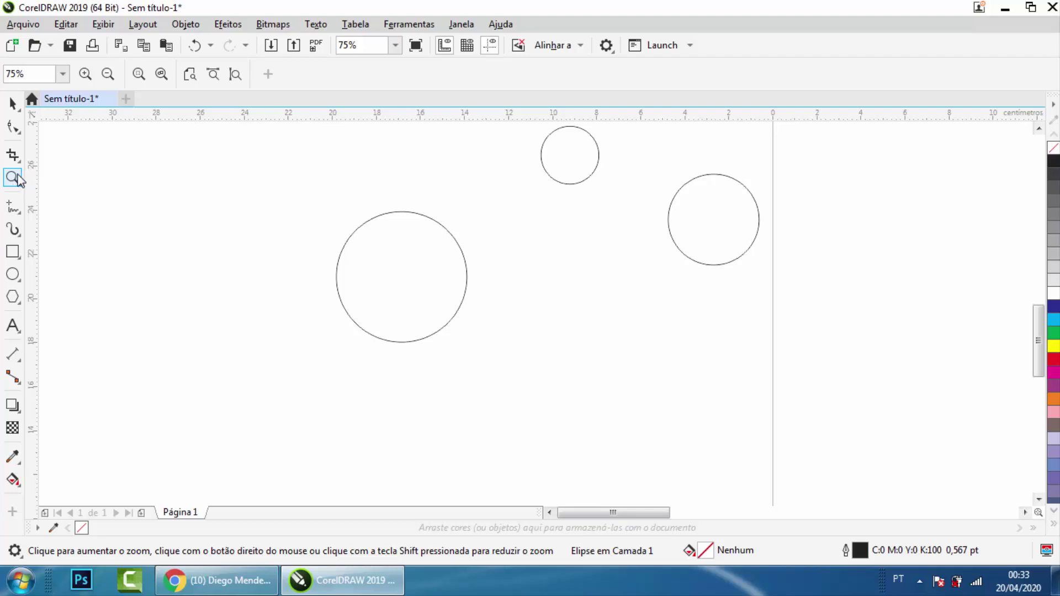
left_click(161, 74)
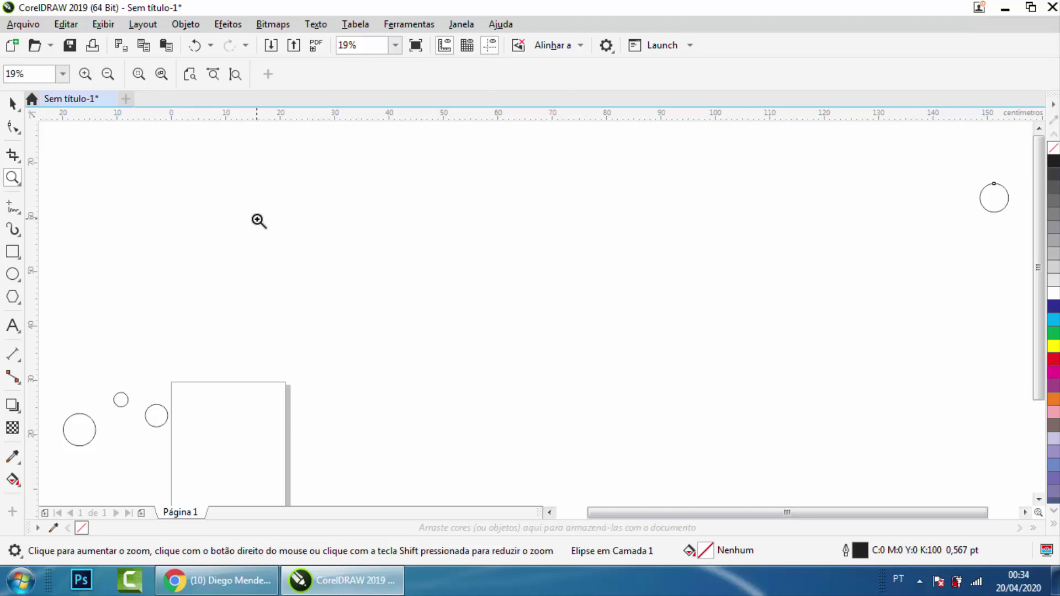
- Fit the view to the whole page, the page width and the page height in turn
left_click(191, 75)
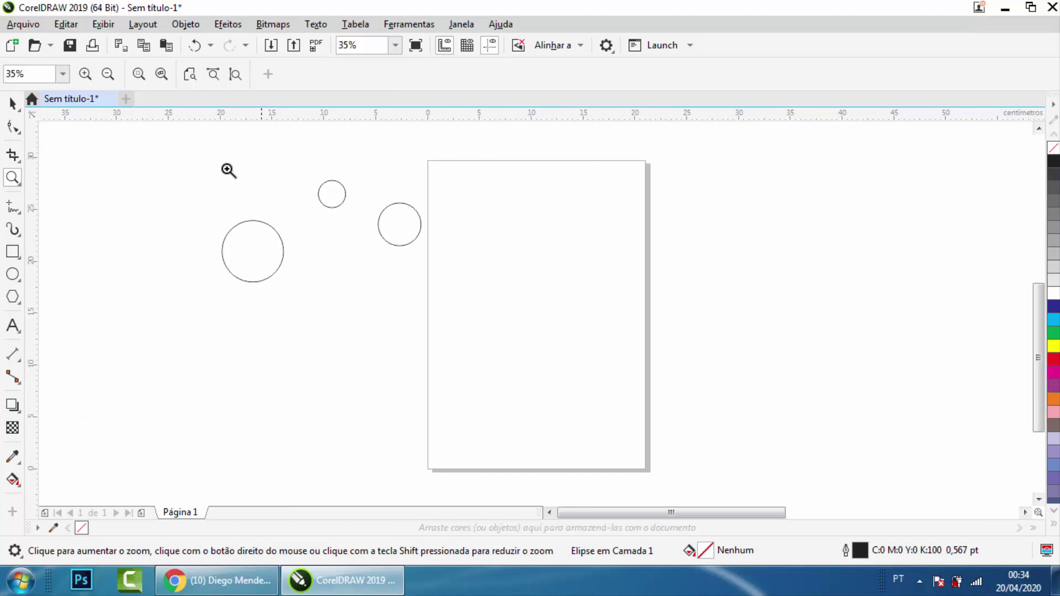
left_click(214, 75)
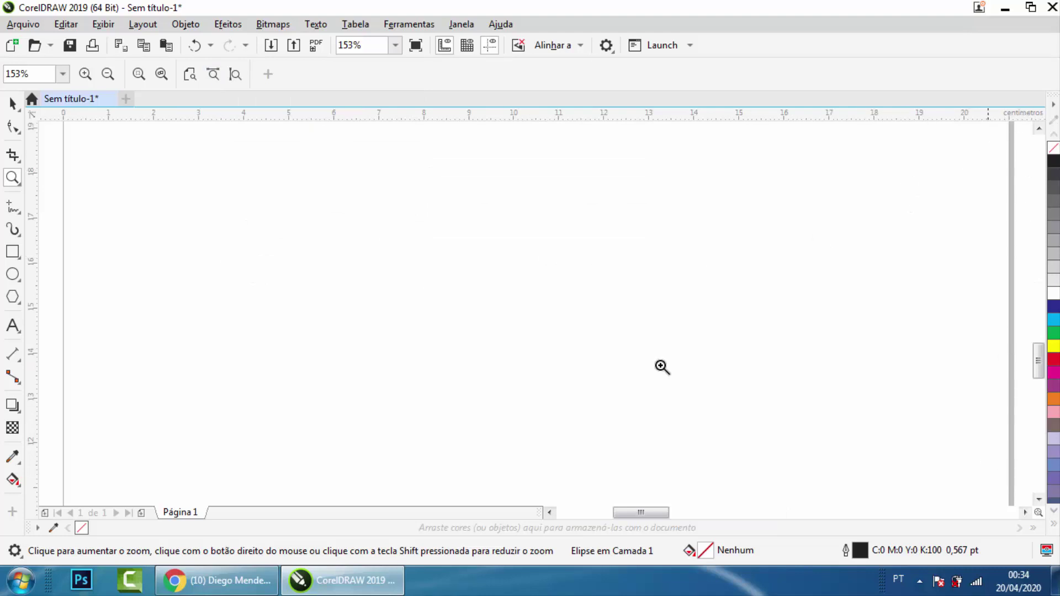
left_click(239, 76)
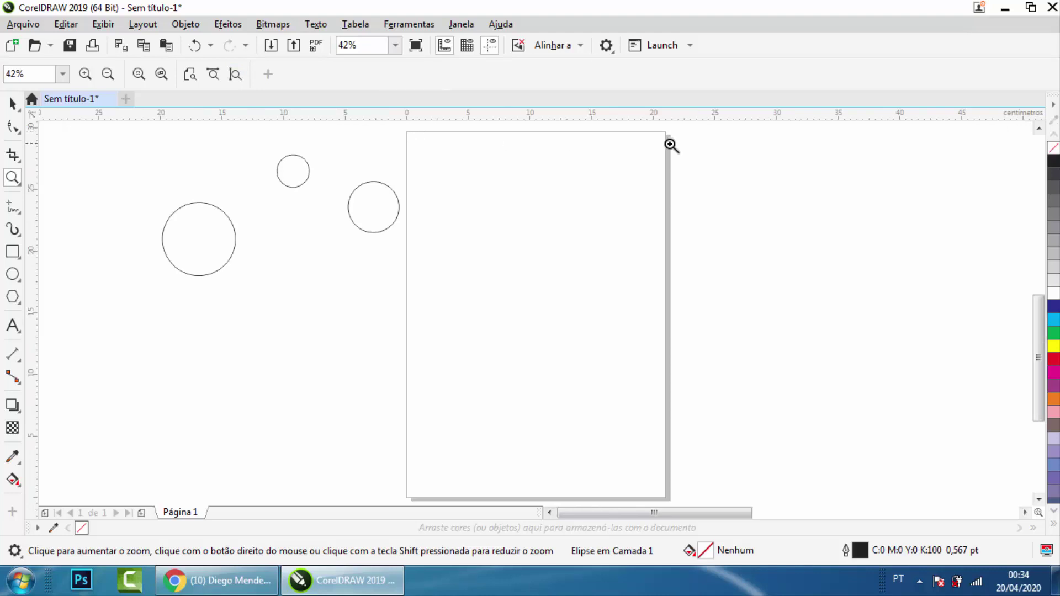
- Zoom out from the page and magnify the circle just outside its edge with the Zoom tool
right_click(564, 236)
right_click(582, 196)
left_click(625, 143)
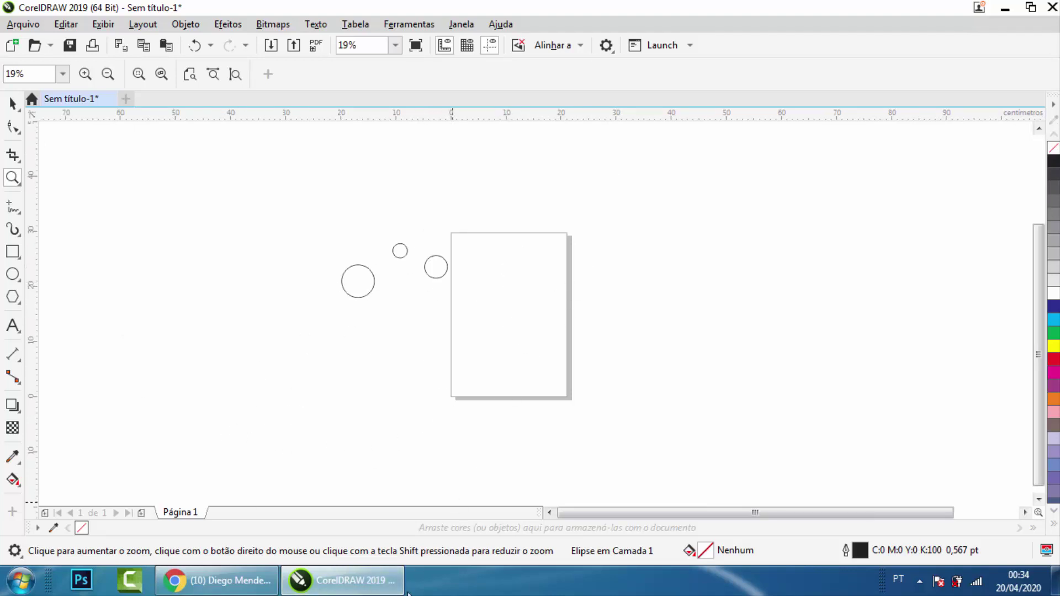
left_click(422, 291)
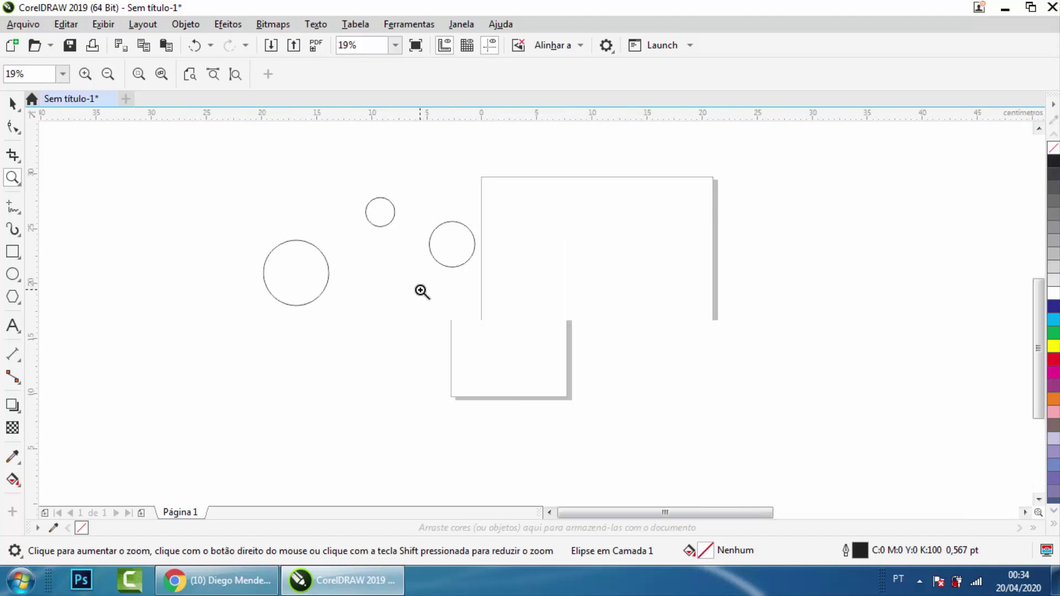
left_click(422, 292)
left_click(454, 168)
left_click(454, 167)
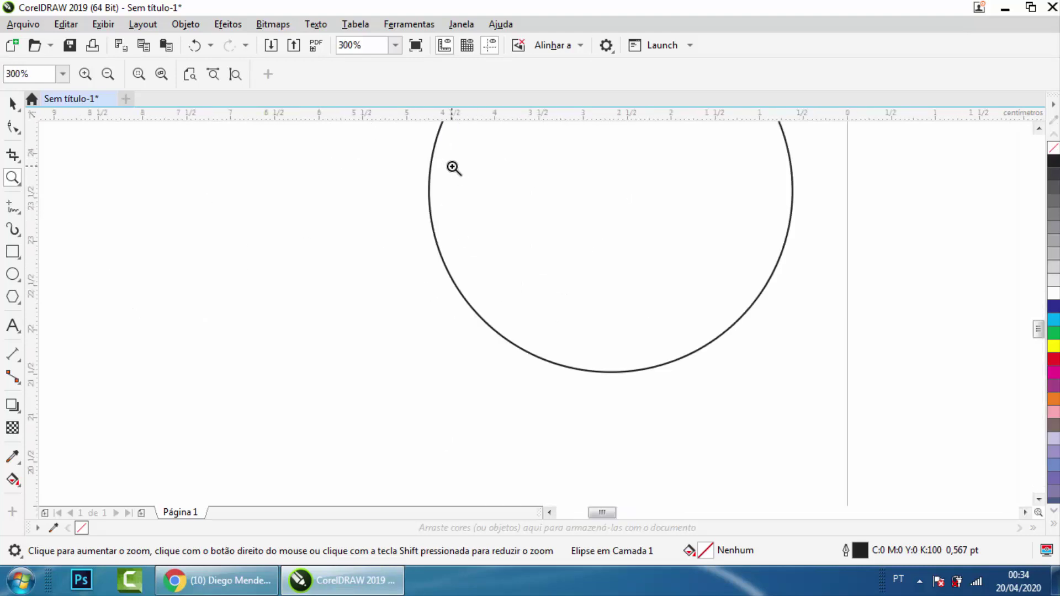
left_click(454, 167)
- Zoom back out in stages from the enlarged circle until the page and the distant circle are both in view
right_click(454, 167)
right_click(409, 167)
right_click(371, 166)
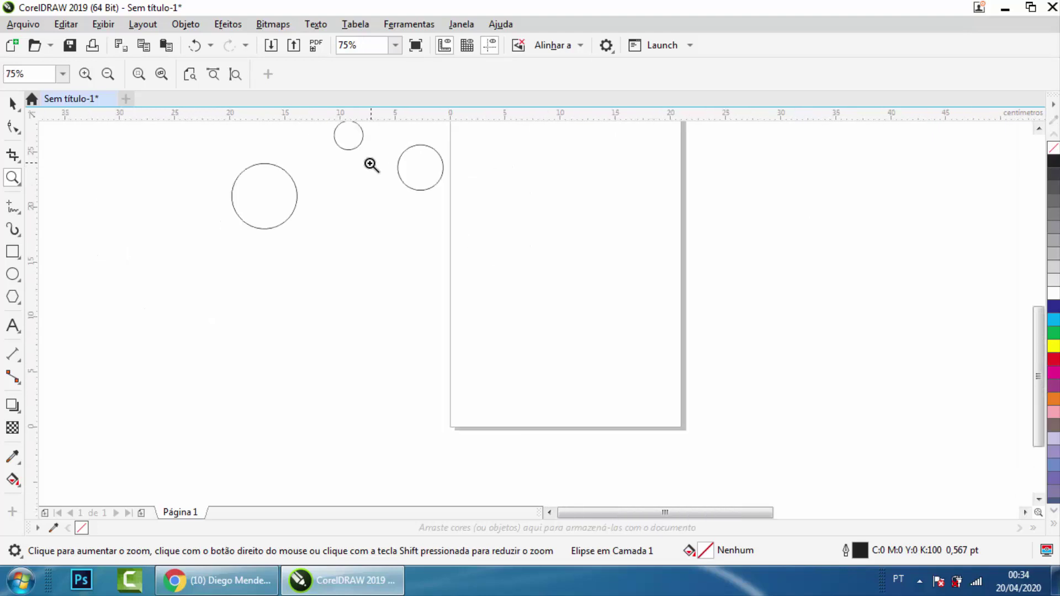
right_click(354, 165)
right_click(343, 163)
right_click(311, 158)
left_click(311, 159)
left_click(311, 159)
right_click(310, 158)
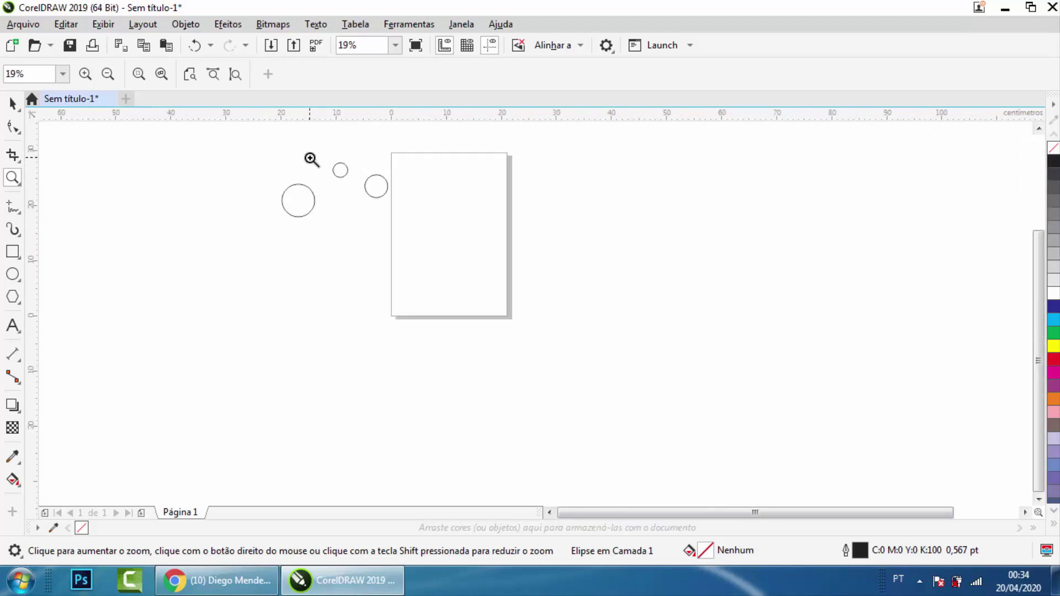
right_click(323, 173)
right_click(346, 173)
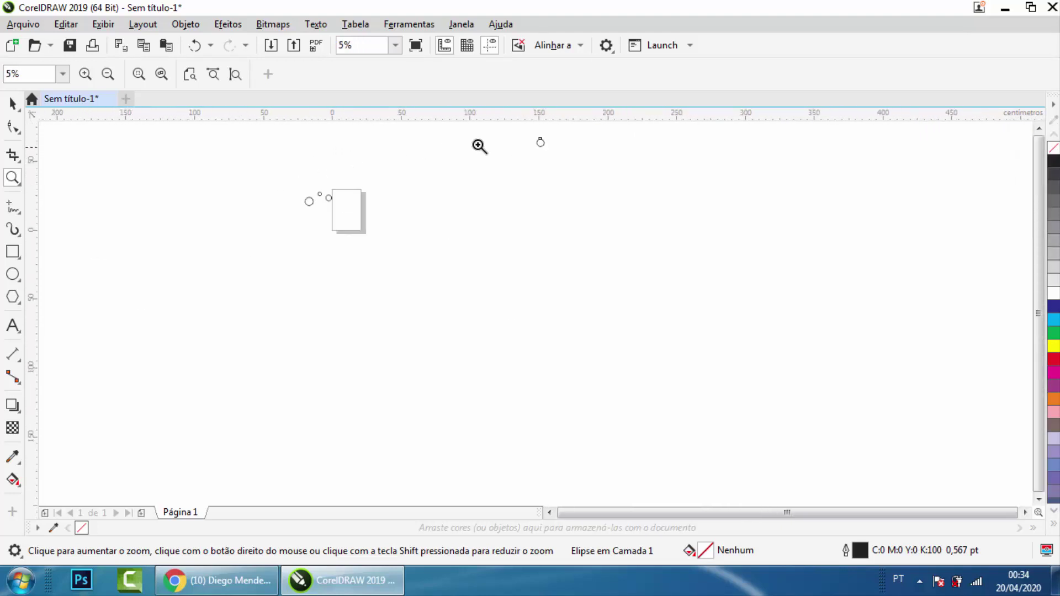
- Magnify the distant circle with the Zoom tool and zoom back out from it
left_click(536, 143)
left_click(527, 150)
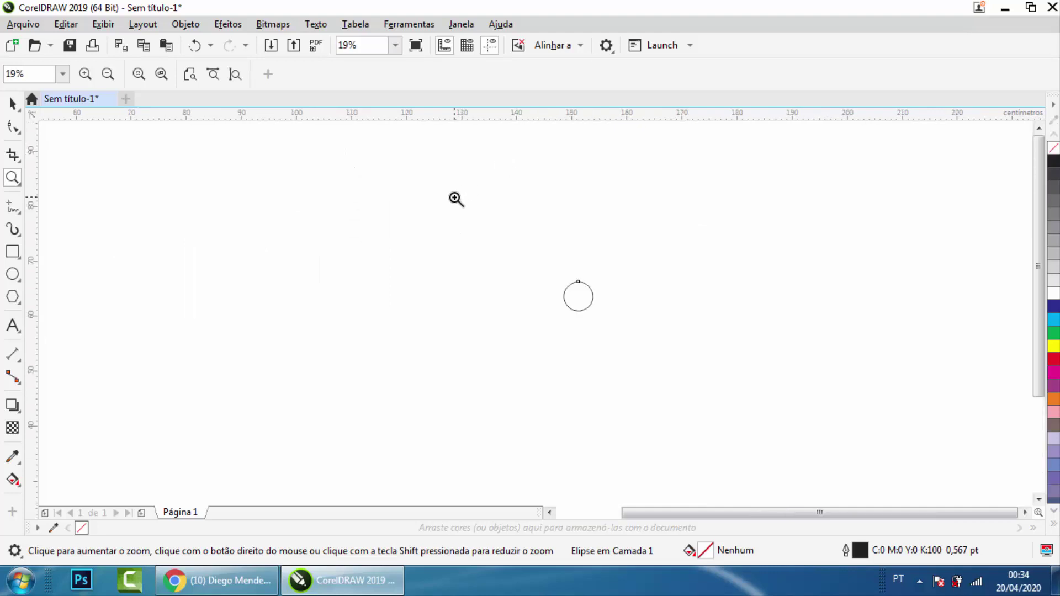
right_click(450, 225)
right_click(445, 236)
- Test mouse-wheel zooming in and out around the page and the circles beside it
scroll(274, 310, "up", 5)
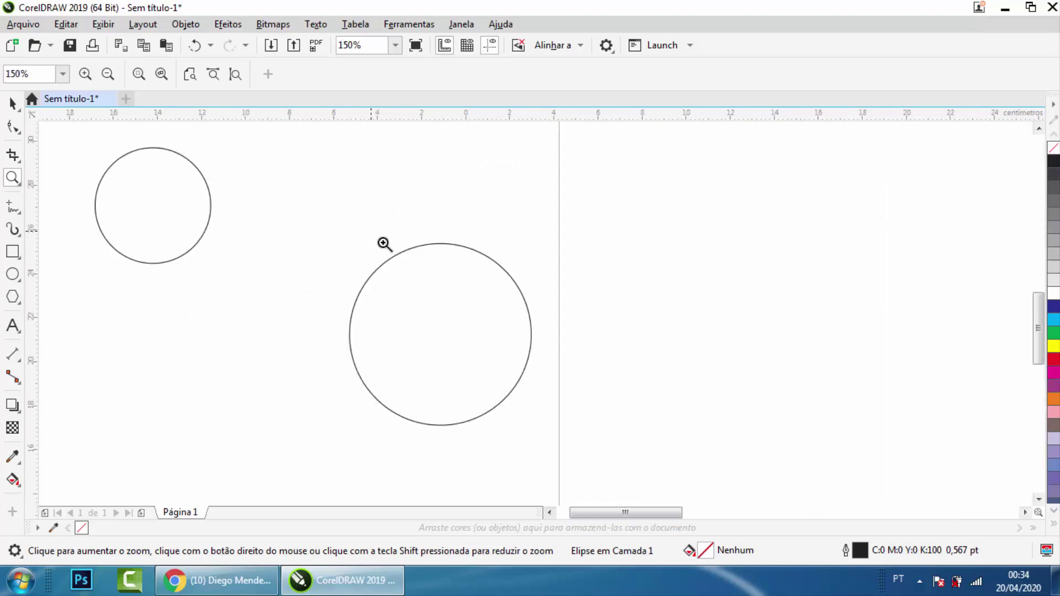
scroll(383, 243, "down", 4)
scroll(520, 241, "down", 1)
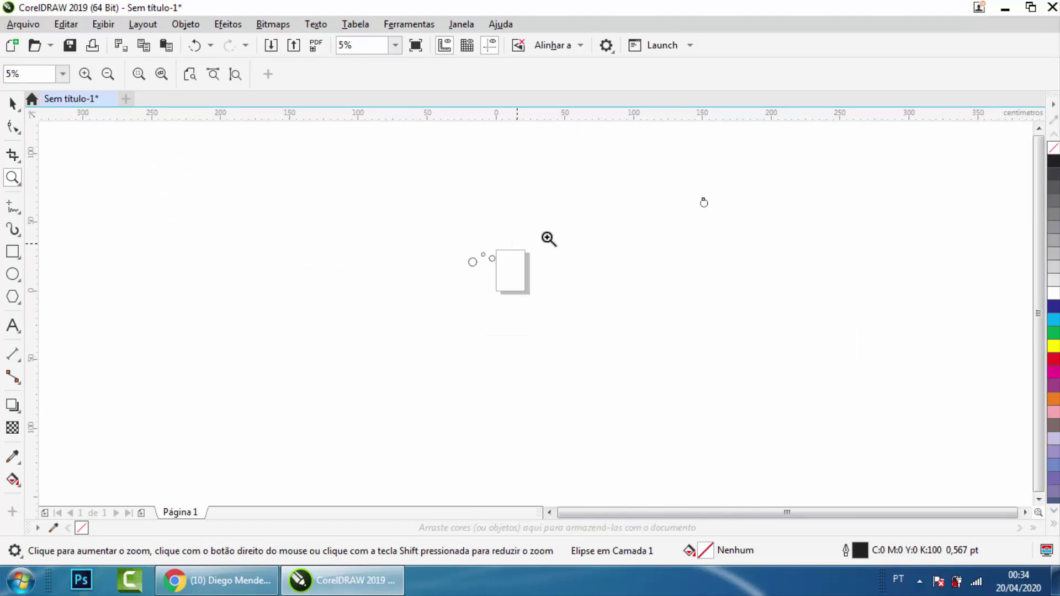
scroll(690, 199, "up", 2)
scroll(403, 260, "down", 1)
scroll(206, 331, "down", 2)
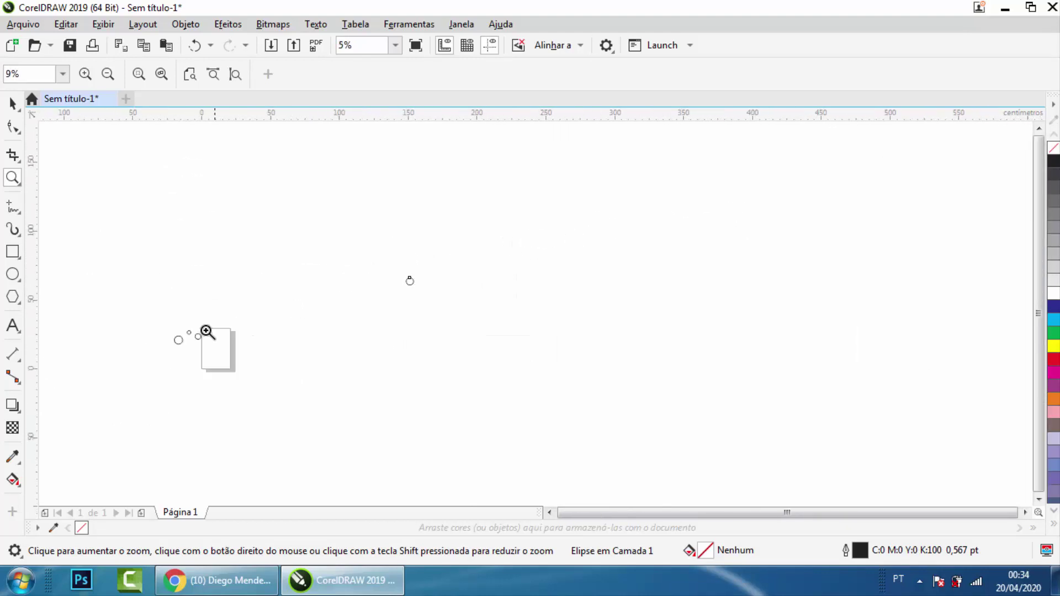
scroll(197, 364, "up", 1)
scroll(142, 322, "up", 2)
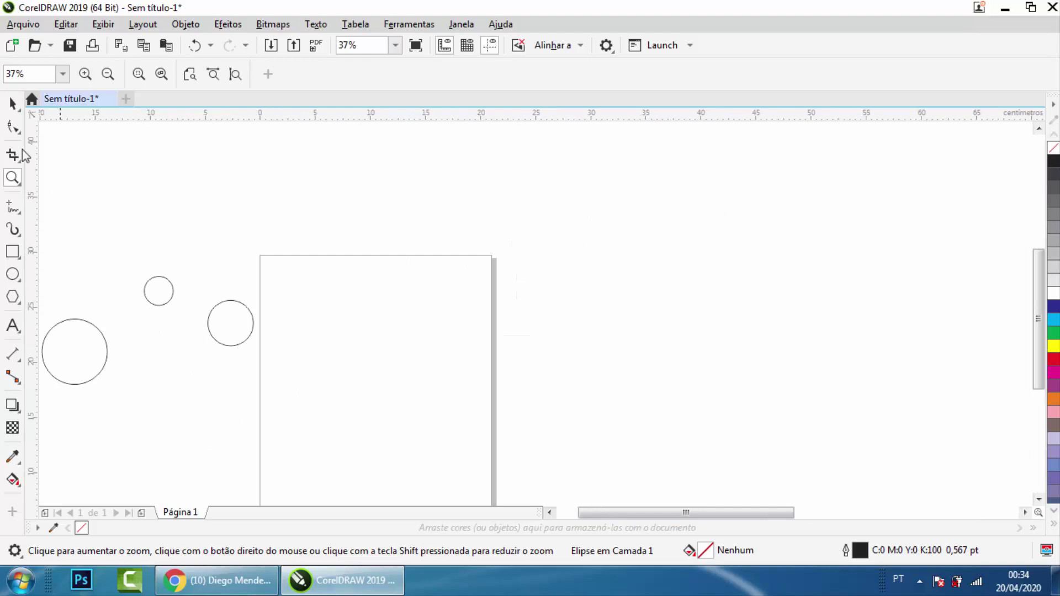
- Enable "Centralizar mouse ao aplicar zoom com a roda do mouse" in the Zoom, Enquadramento tool options and apply it
left_click(13, 104)
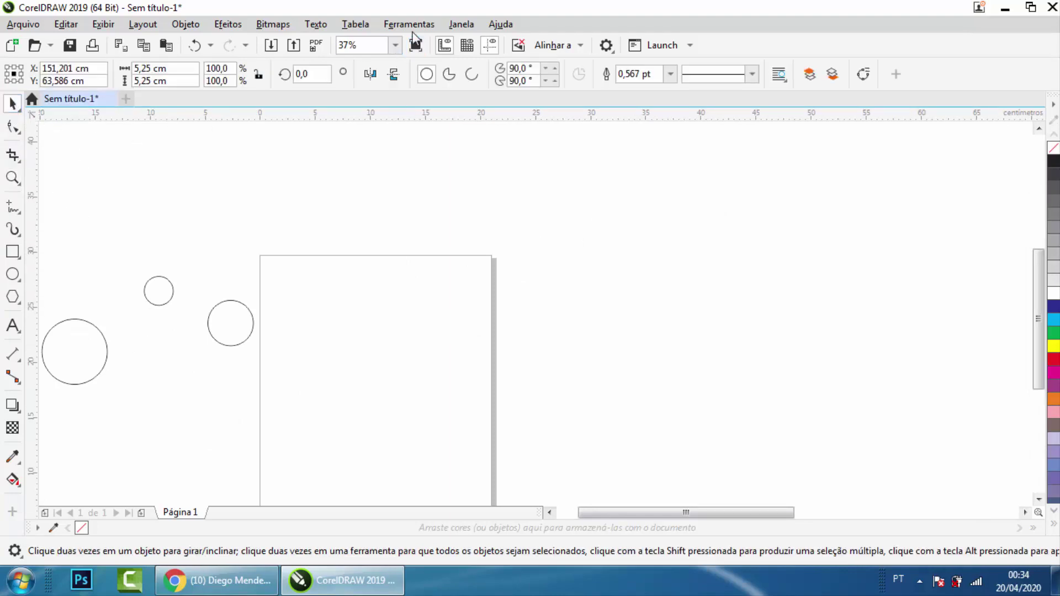
left_click(392, 26)
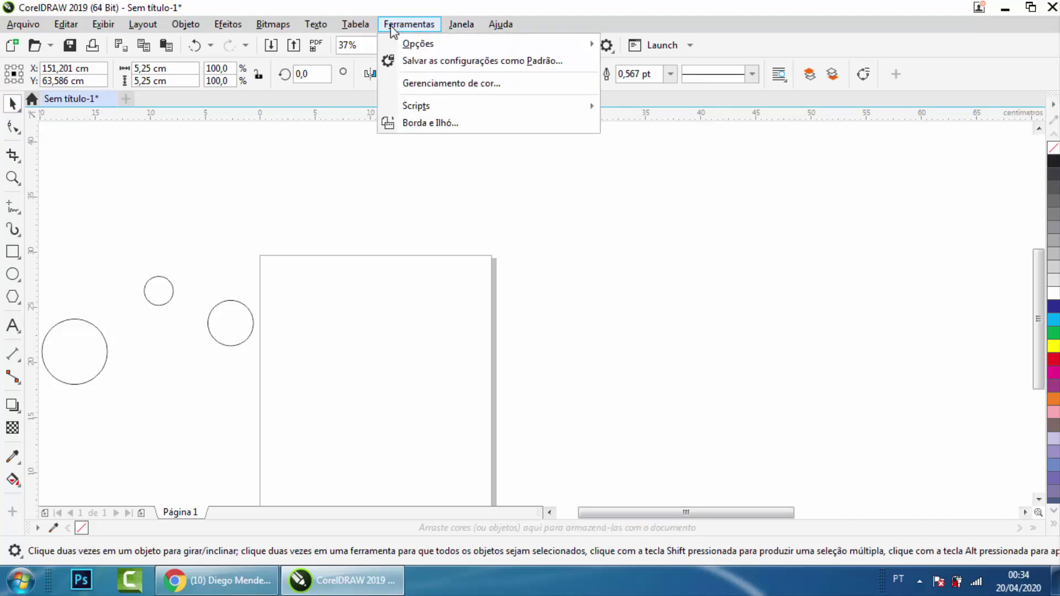
mouse_move(432, 49)
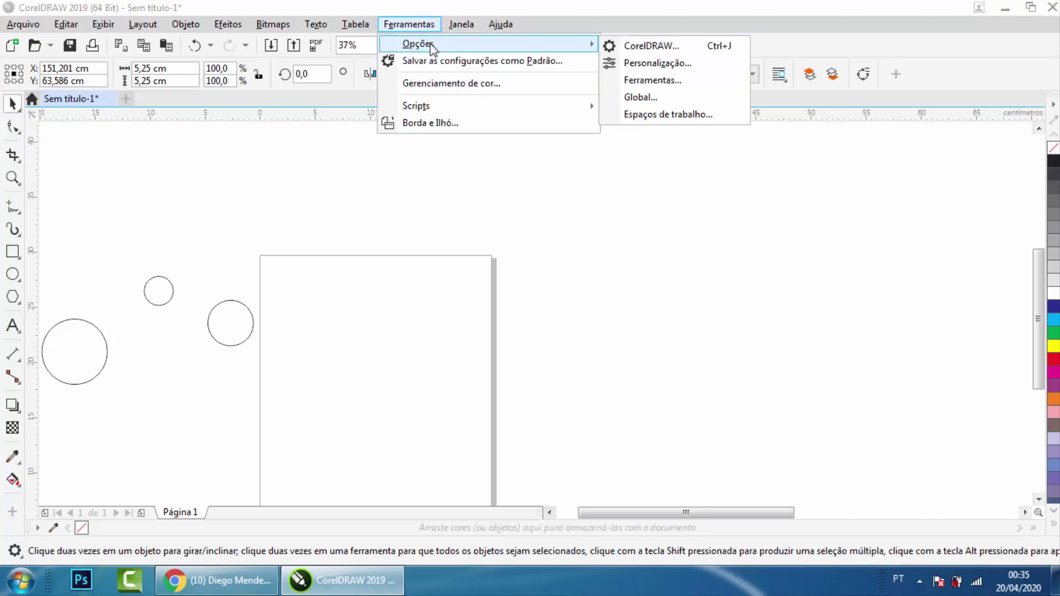
left_click(664, 80)
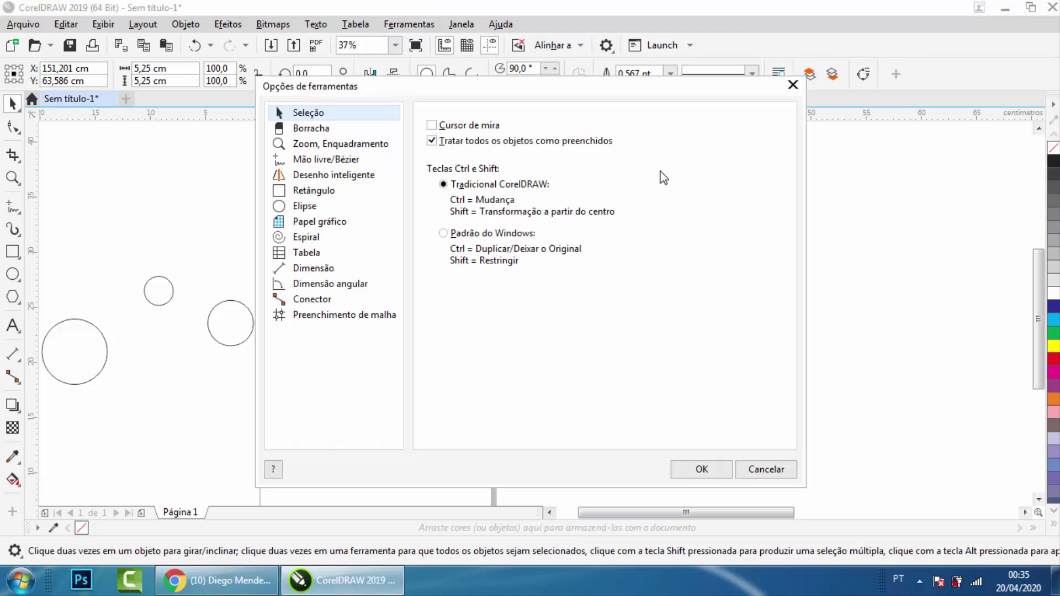
left_click(331, 145)
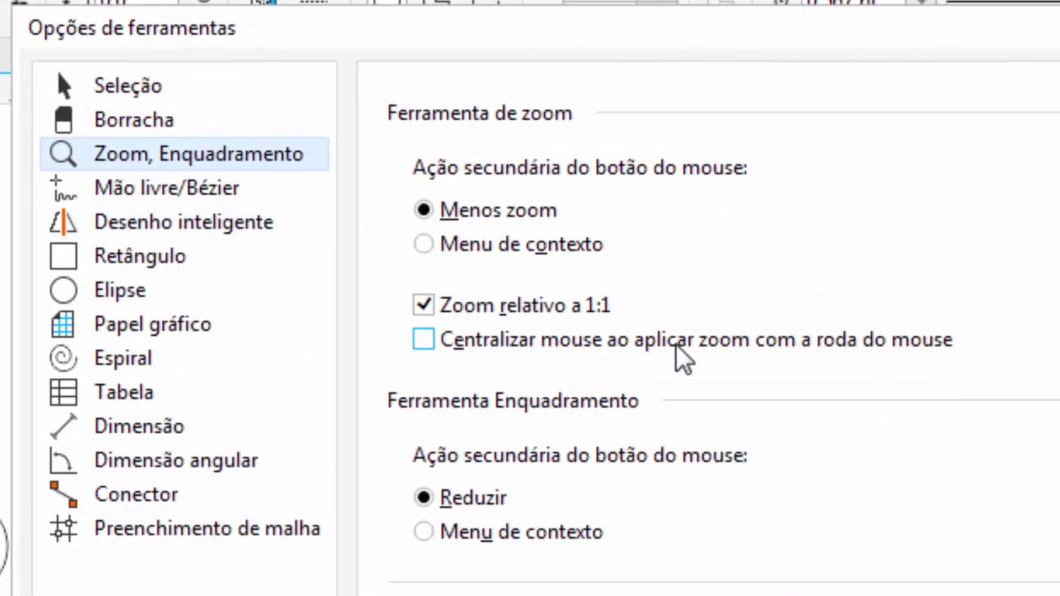
left_click(834, 343)
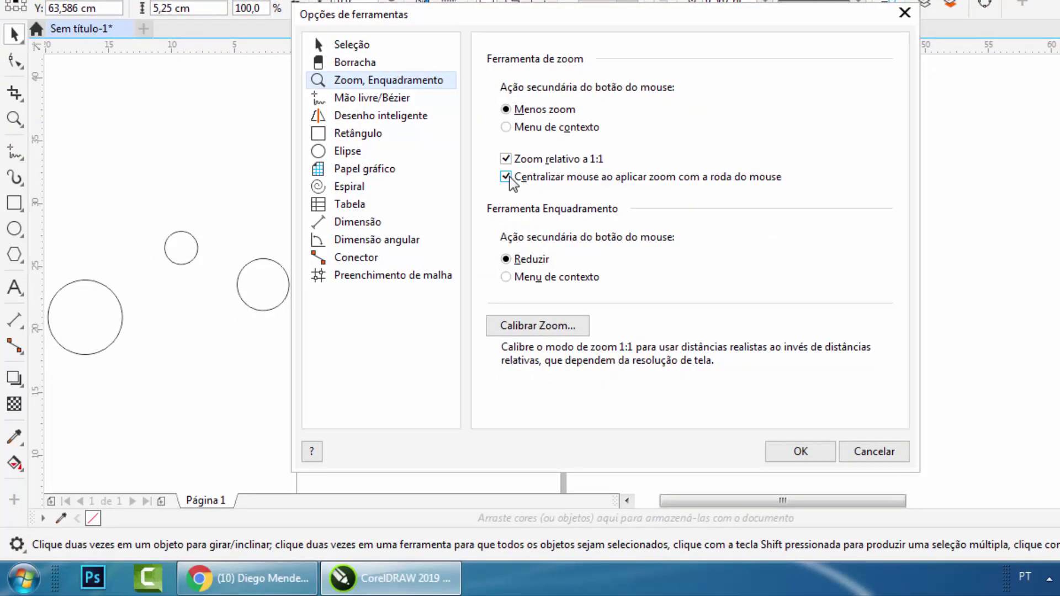
left_click(812, 452)
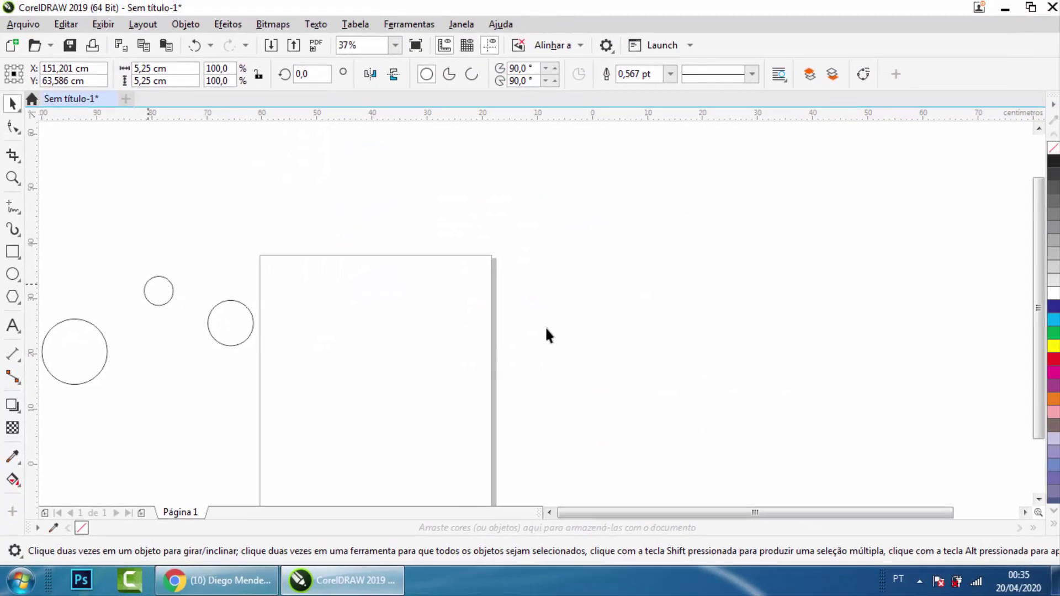
- Test the centred mouse-wheel zoom on the circles and the page, and fit all objects in the view
scroll(558, 325, "down", 2)
scroll(393, 293, "up", 3)
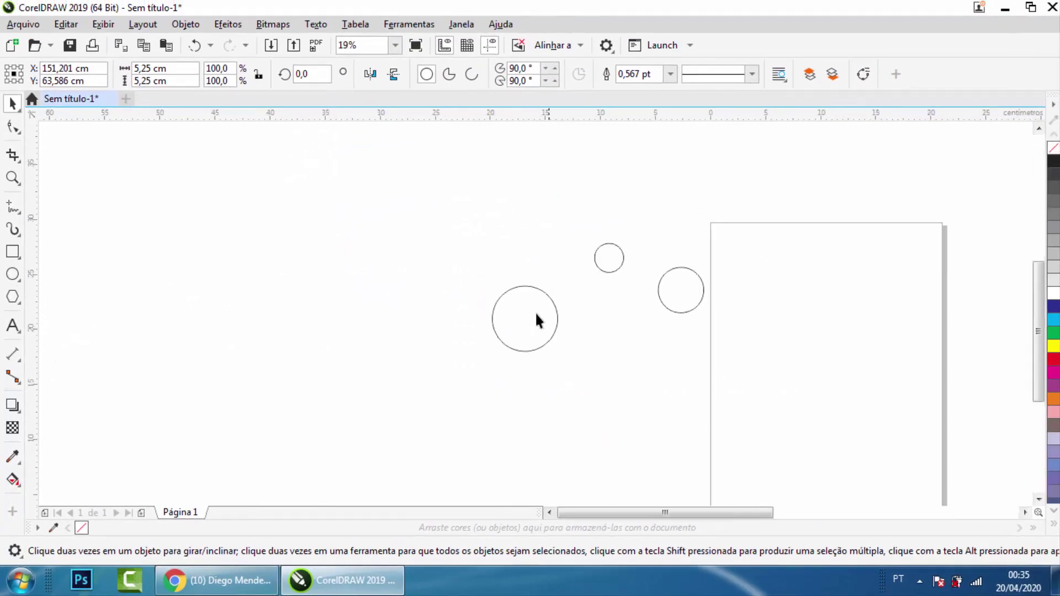
scroll(537, 320, "up", 2)
scroll(607, 259, "up", 1)
scroll(552, 331, "down", 5)
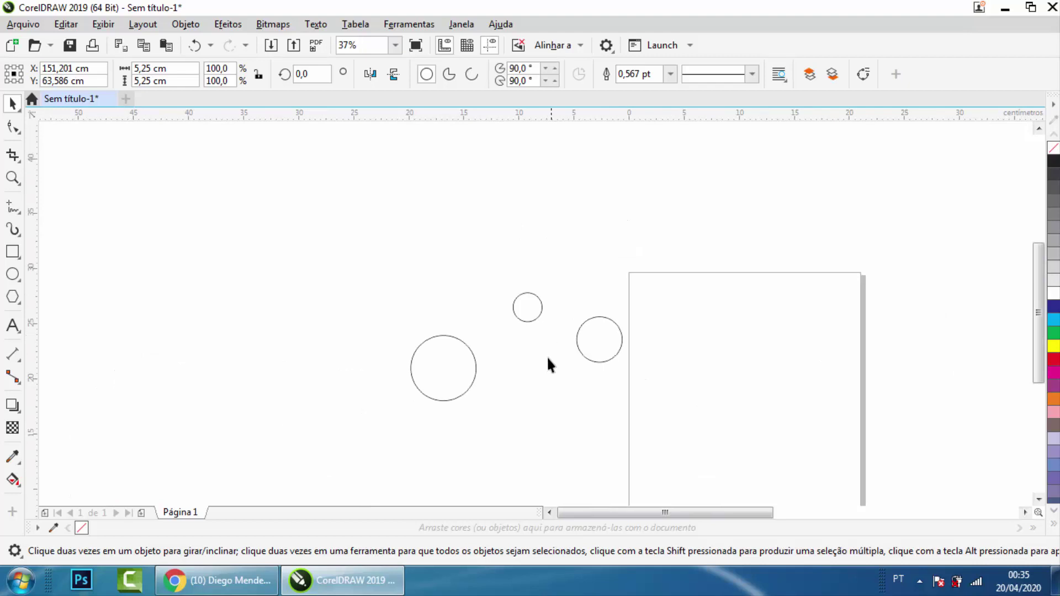
scroll(537, 319, "down", 3)
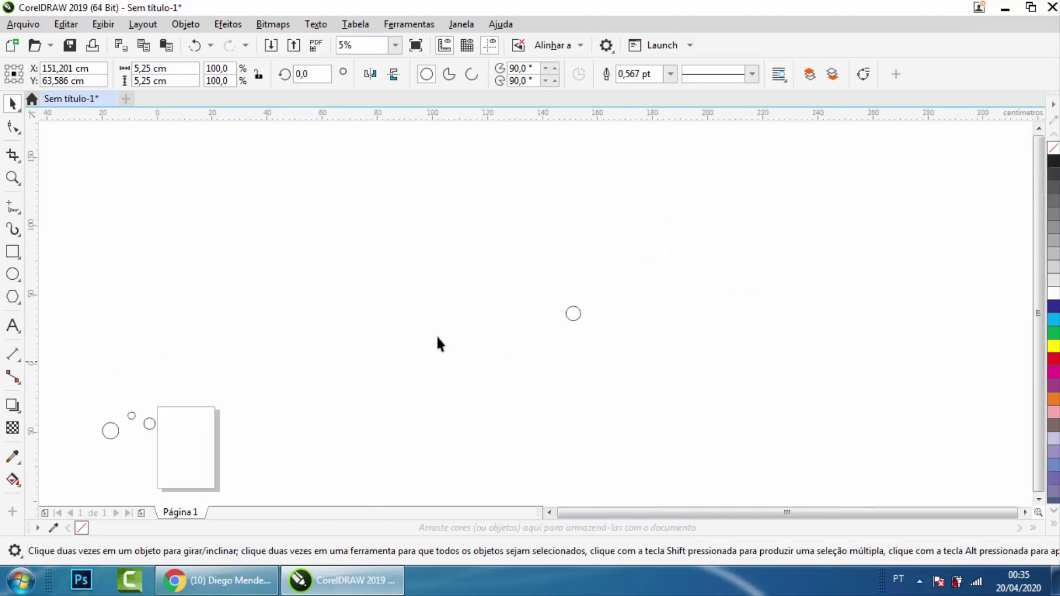
left_click_drag(727, 244, 544, 321)
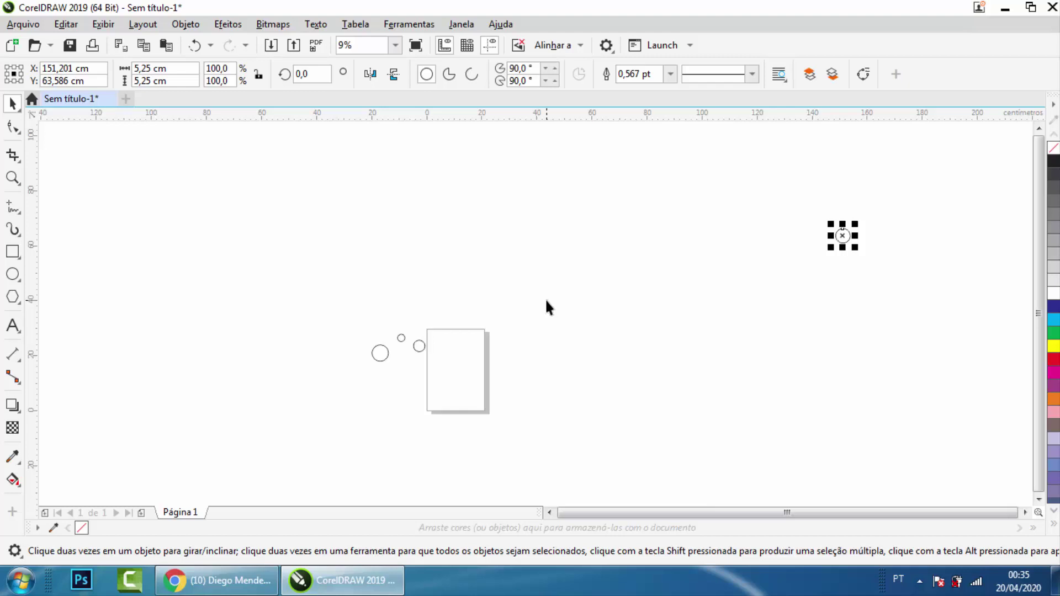
scroll(547, 301, "up", 2)
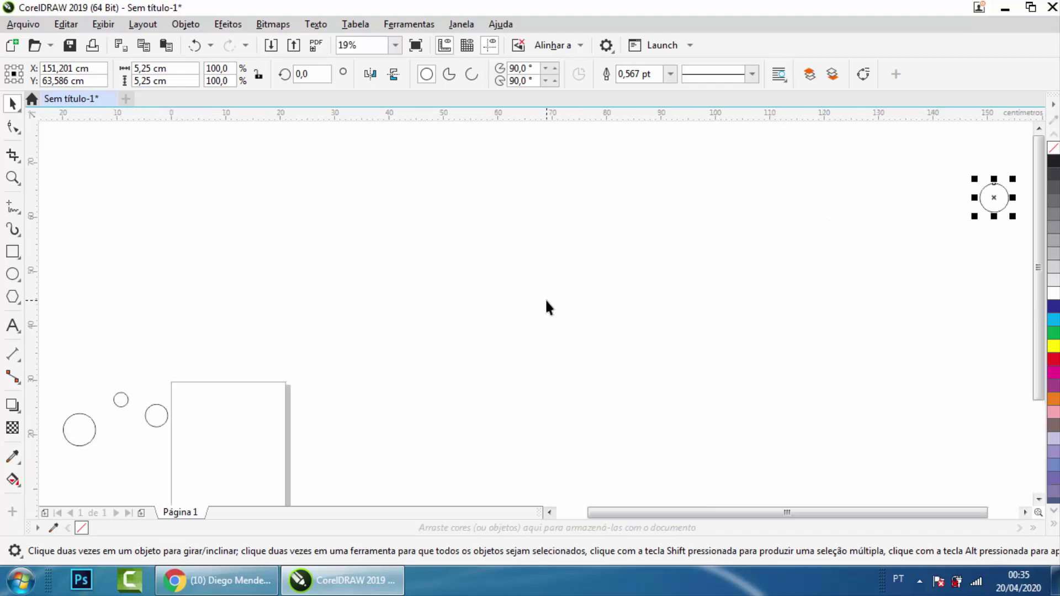
- Move the distant circle closer to the page, to about X 77 cm and Y 40 cm
key("Escape")
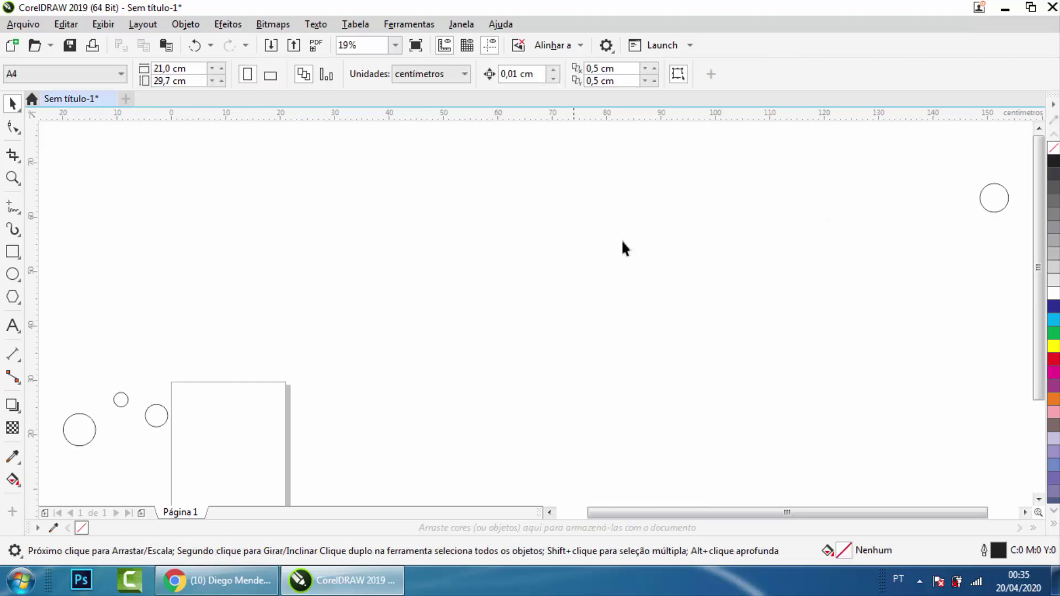
left_click(992, 201)
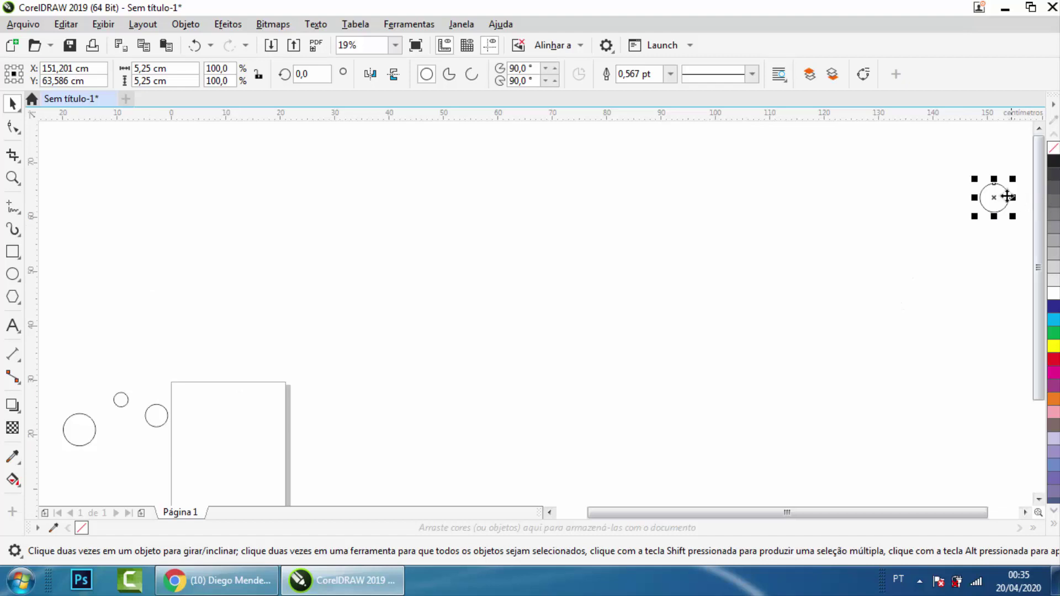
left_click_drag(982, 209, 578, 334)
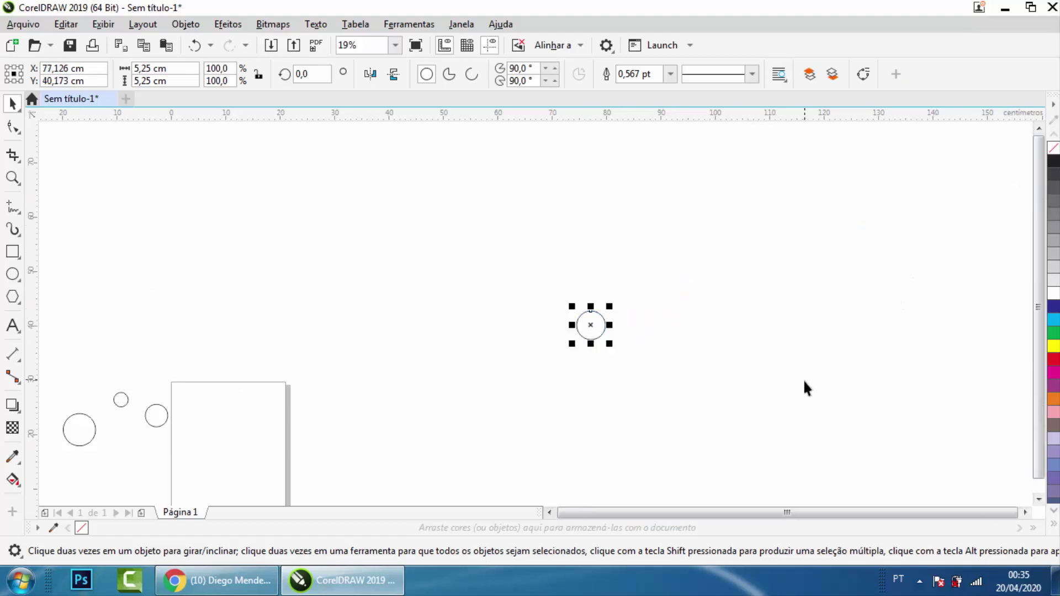
- Fit all objects in the view and zoom back out to show the space around them
key("F4")
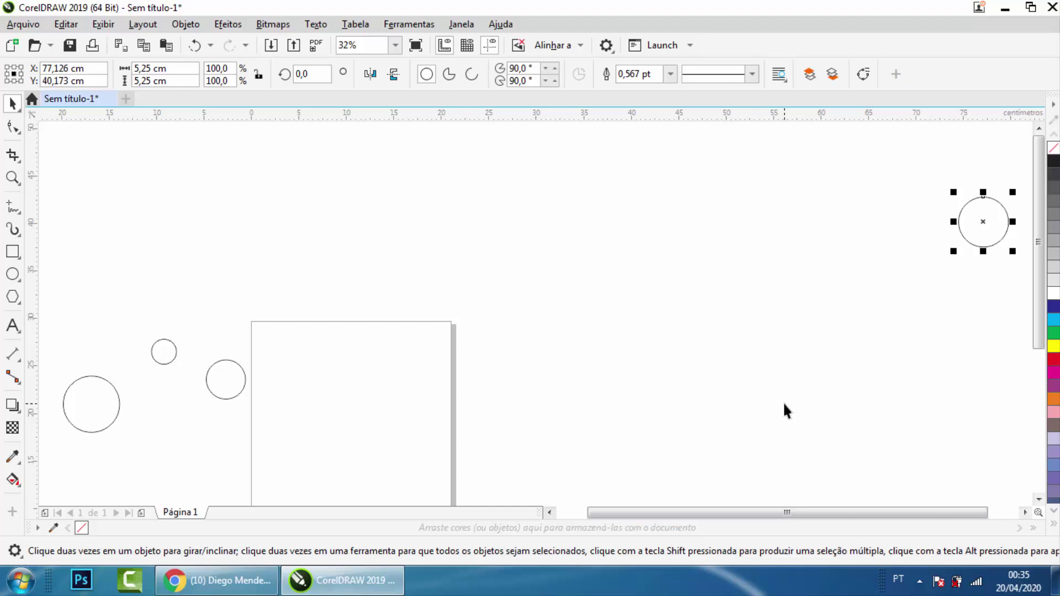
key("F3")
key("F3")
key("F3")
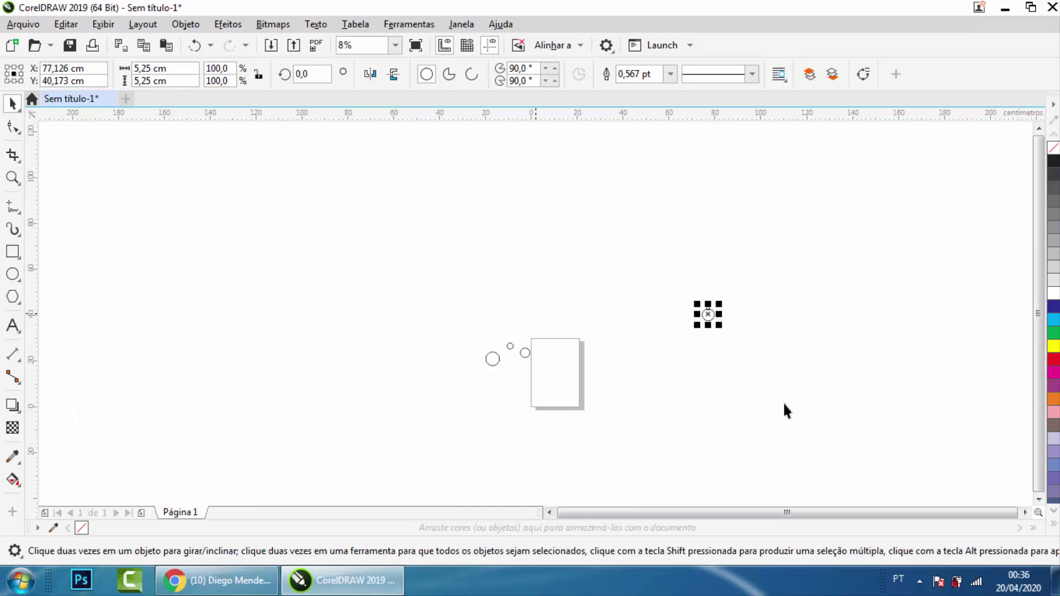
- Zoom far out and fit the whole page in the view, and repeat it once
key("F3")
key("F3")
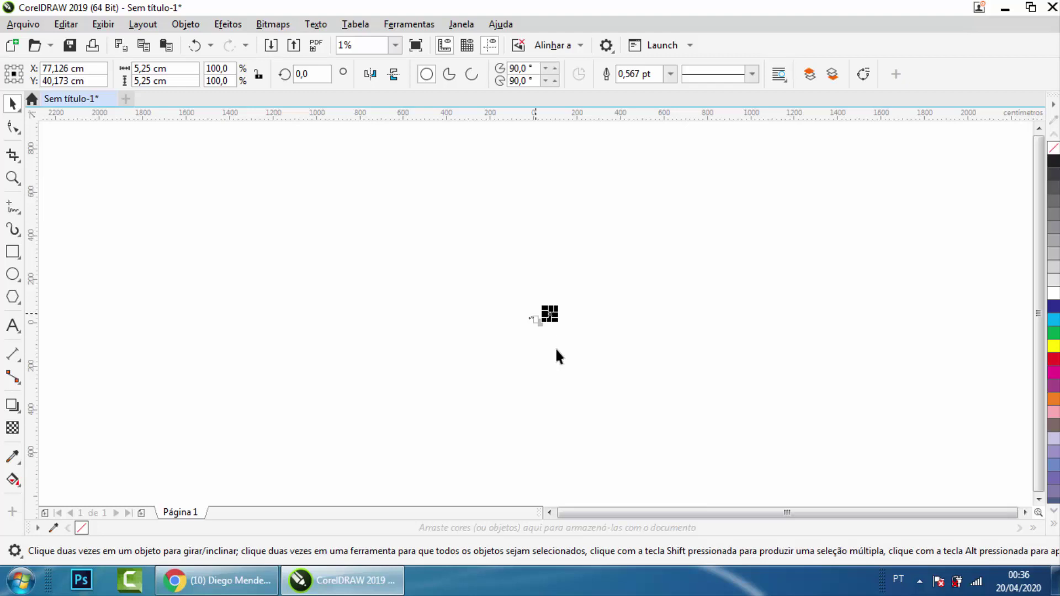
key("shift+F4")
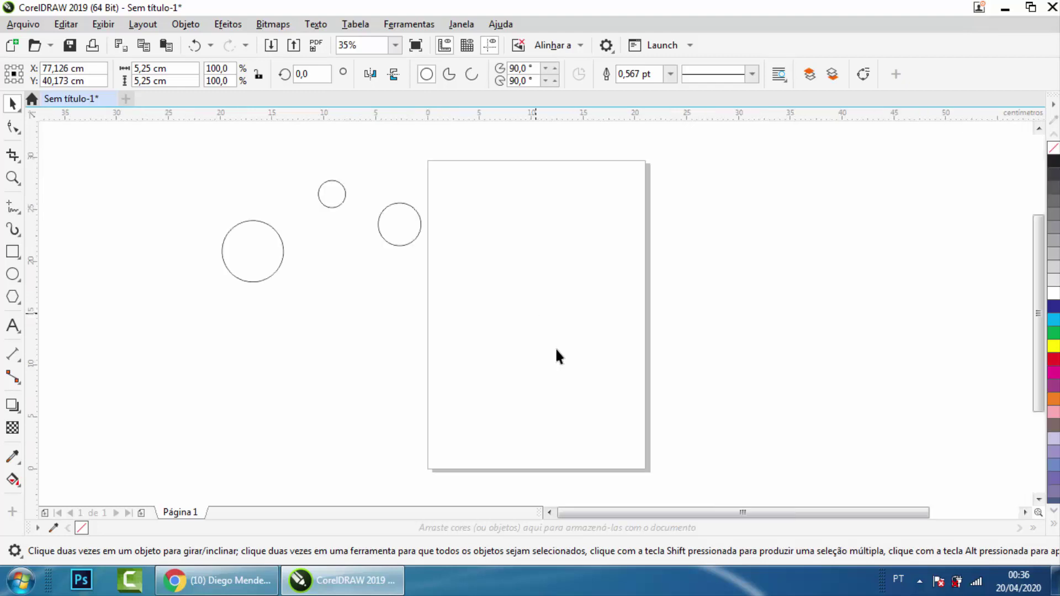
scroll(542, 307, "down", 4)
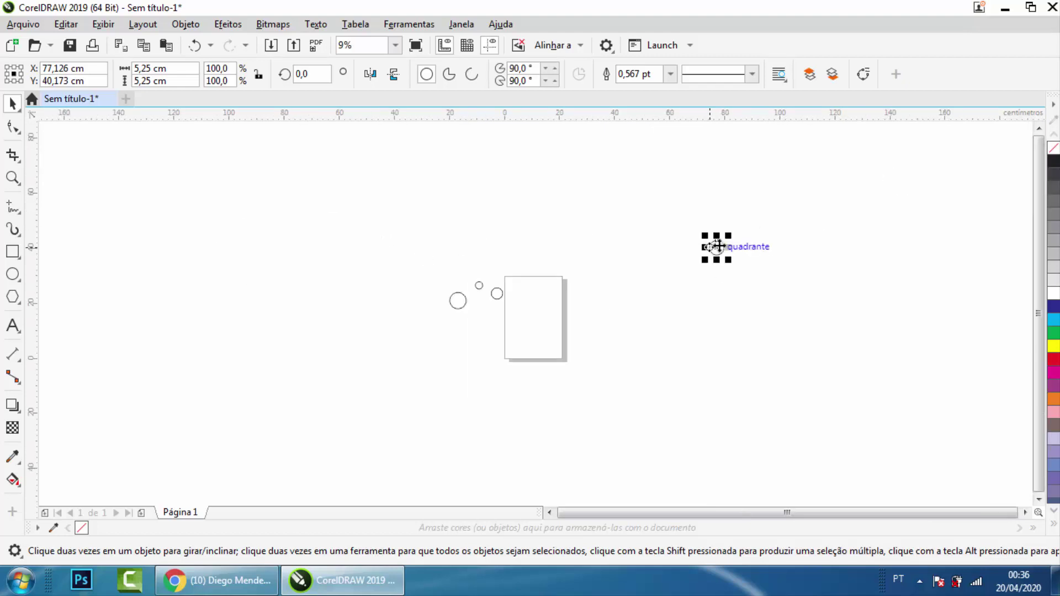
key("shift+F4")
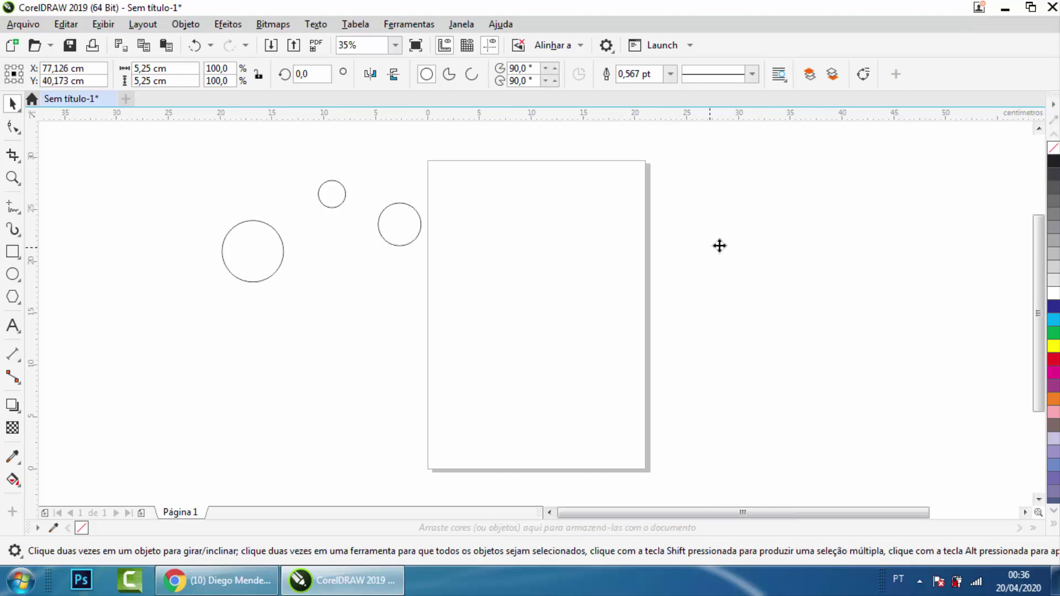
- Zoom to the selected distant circle, zoom back out, reselect the circle and zoom to it again
key("shift+F2")
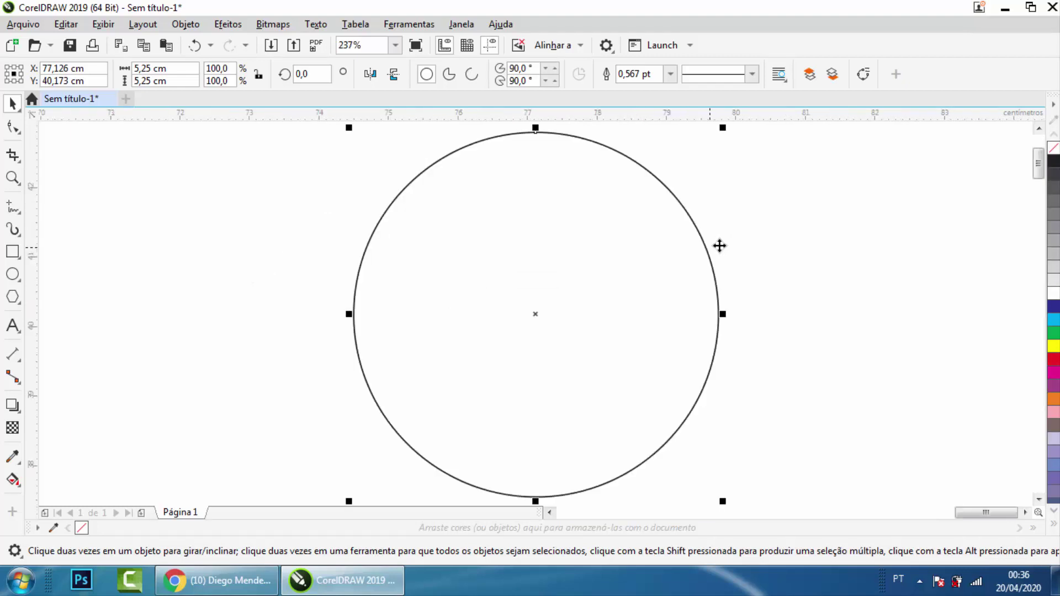
scroll(499, 320, "down", 5)
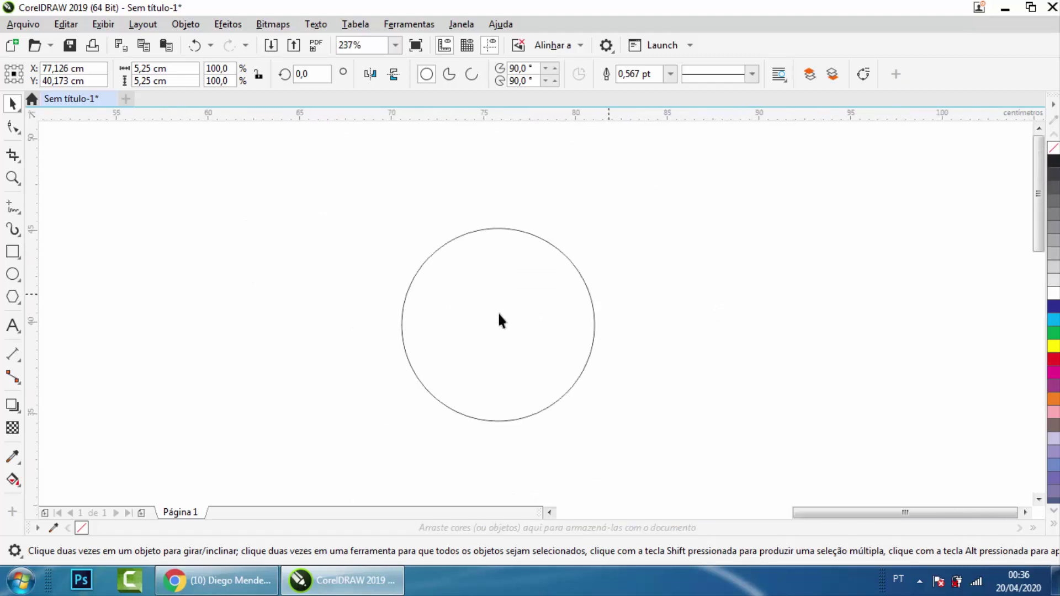
scroll(558, 321, "up", 1)
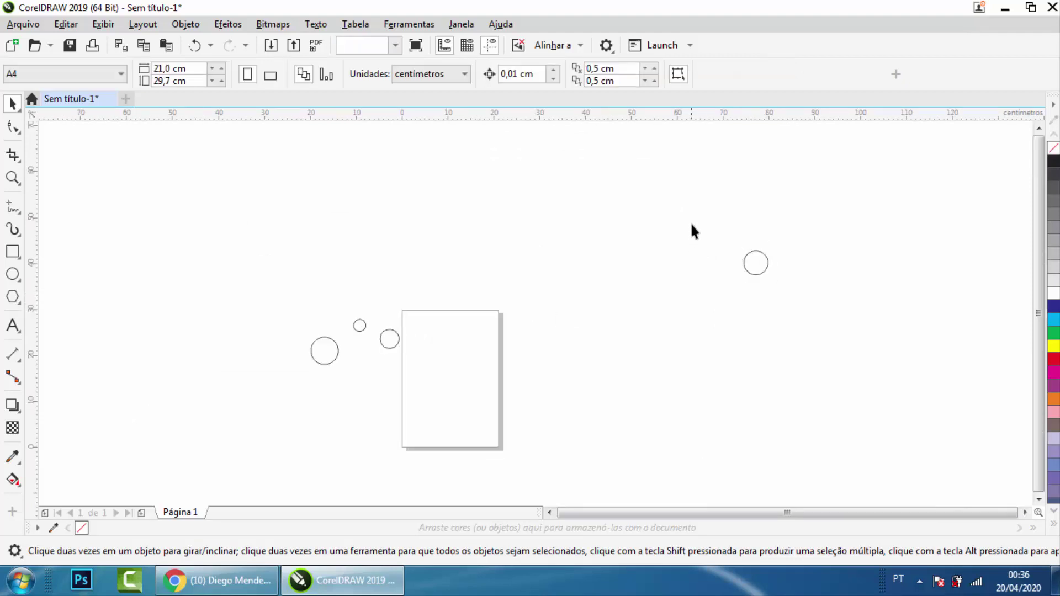
left_click_drag(695, 216, 850, 338)
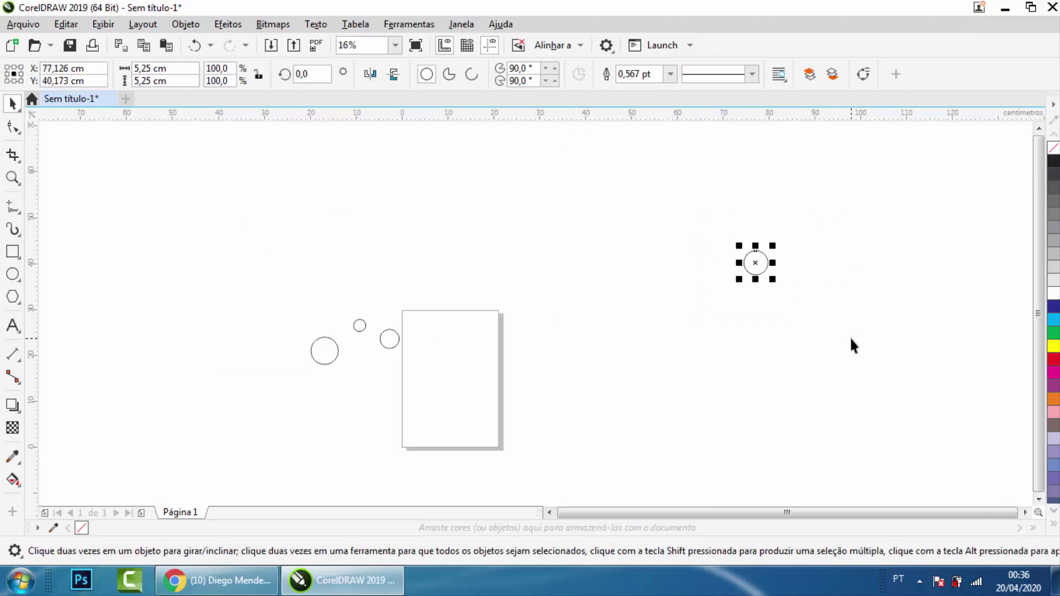
key("shift+F2")
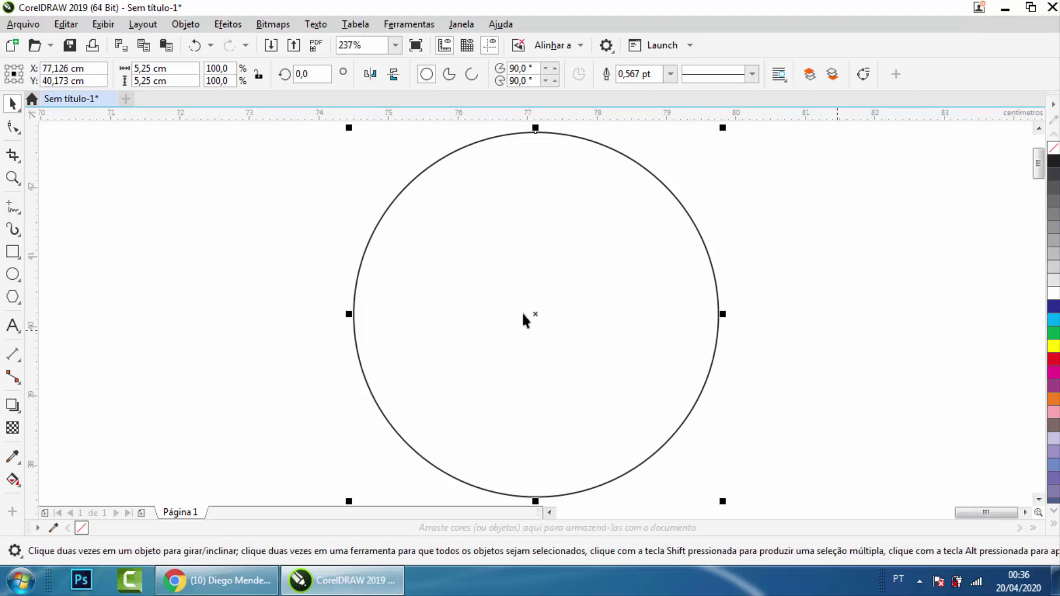
scroll(528, 312, "down", 4)
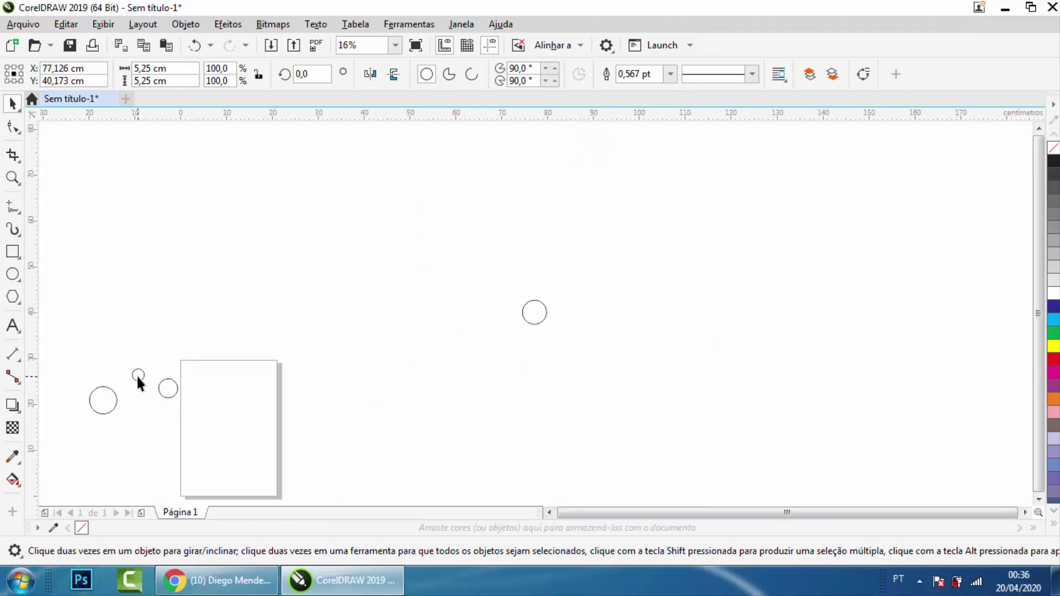
- Zoom to the smallest circle as the selected object and zoom back out to the page
left_click(137, 375)
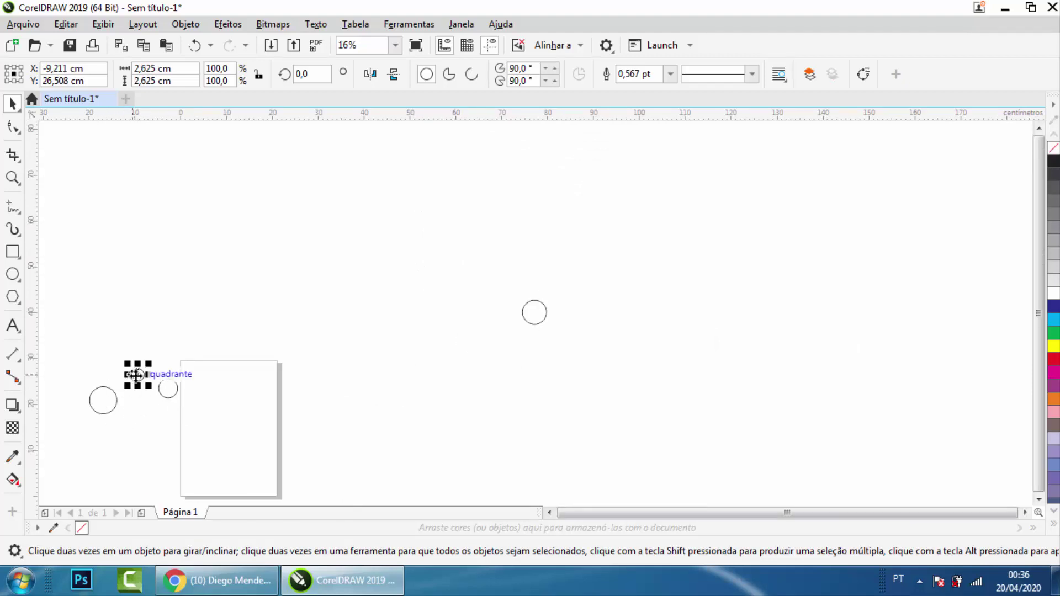
key("shift+F2")
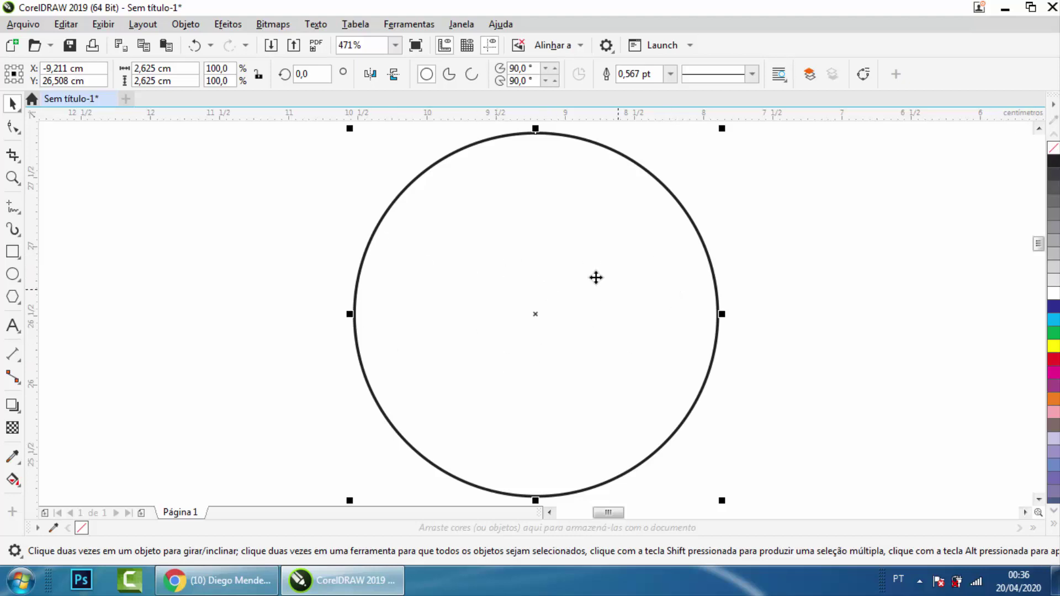
scroll(596, 277, "down", 5)
scroll(605, 323, "down", 4)
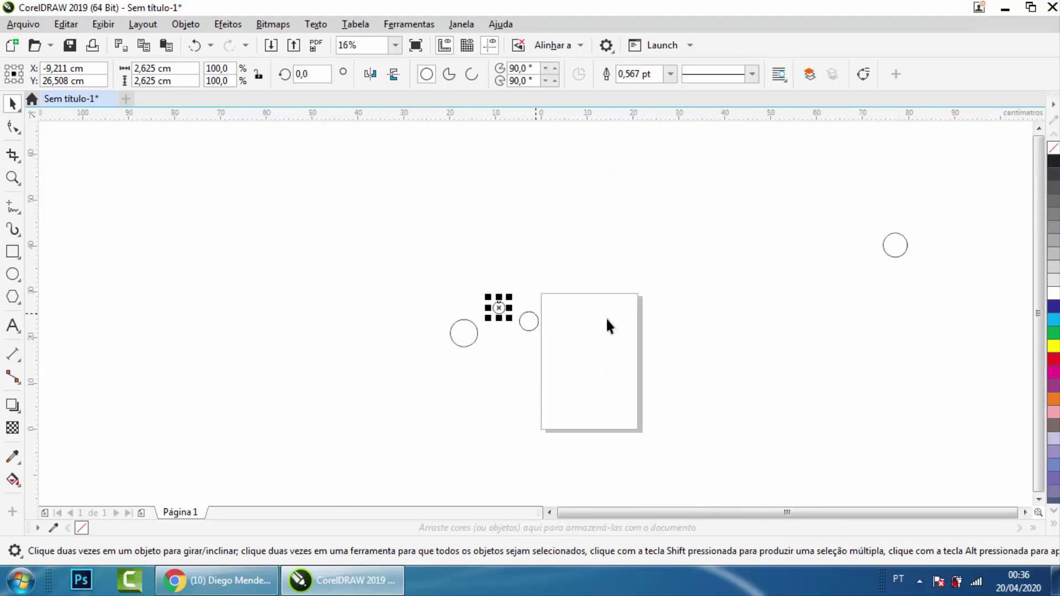
- Move the three circles beside the page onto it, and the distant circle to about X 14.6 cm, Y 14.8 cm
scroll(606, 321, "up", 1)
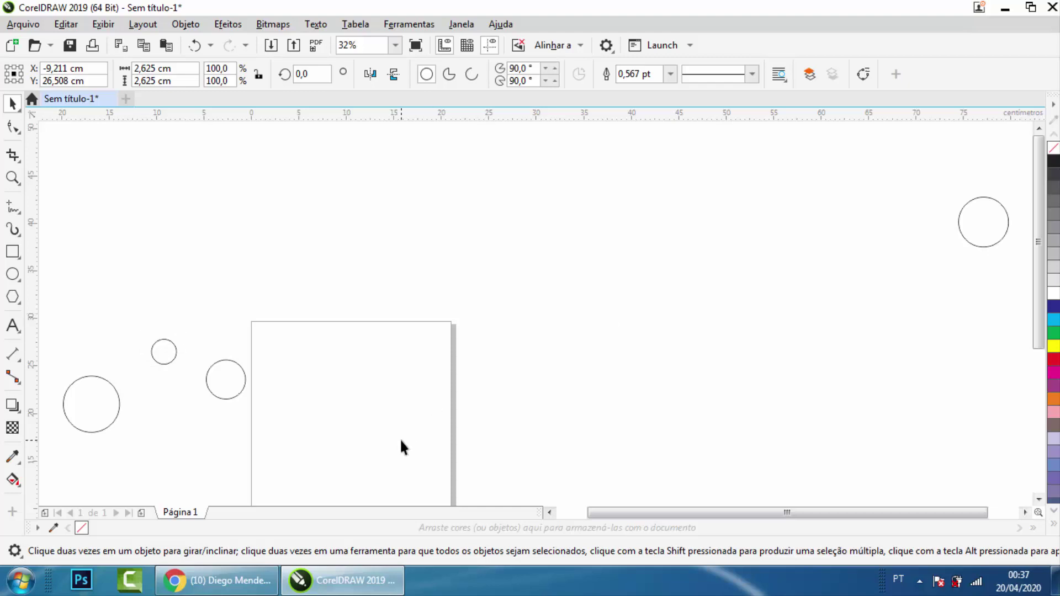
left_click_drag(400, 438, 109, 301)
left_click_drag(235, 362, 442, 372)
scroll(539, 360, "down", 1)
left_click_drag(775, 259, 488, 374)
scroll(569, 331, "up", 6)
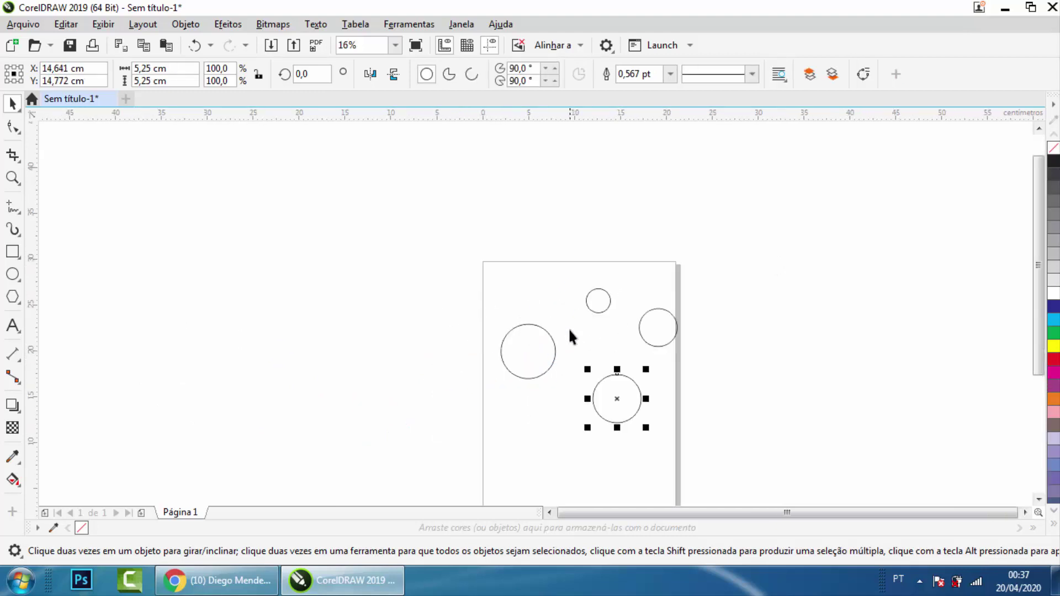
left_click(495, 274)
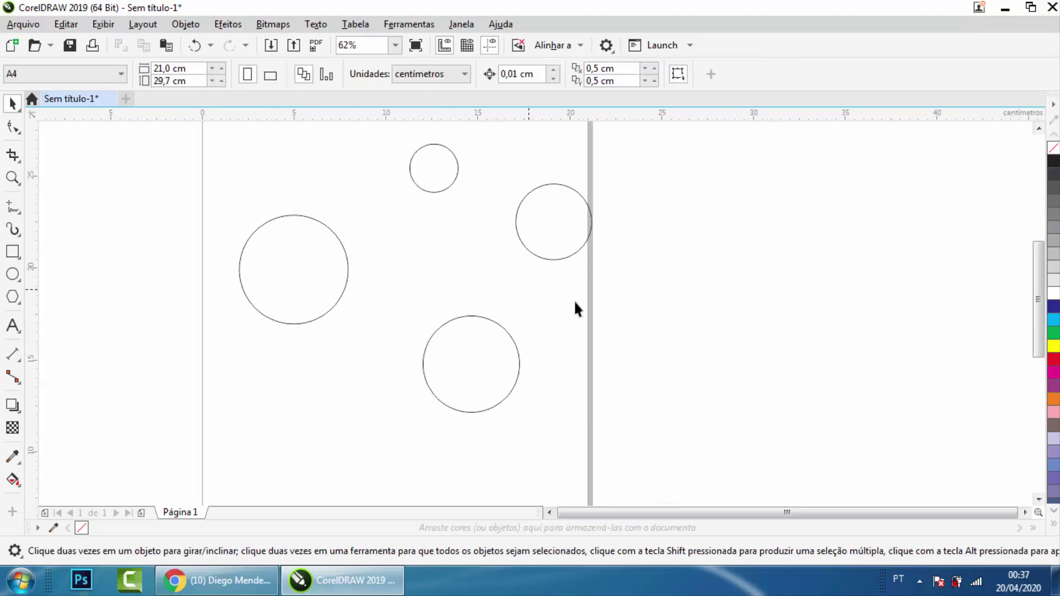
- Draw a rectangle about 10.5 by 10.5 cm in the empty area beside the page, and undo it
left_click(12, 252)
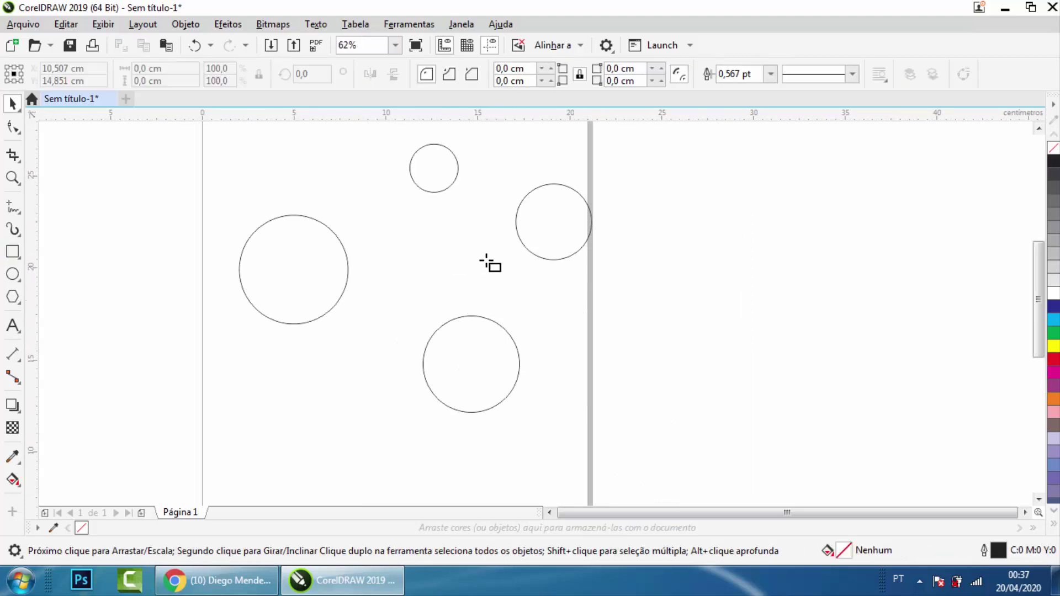
left_click_drag(640, 196, 832, 389)
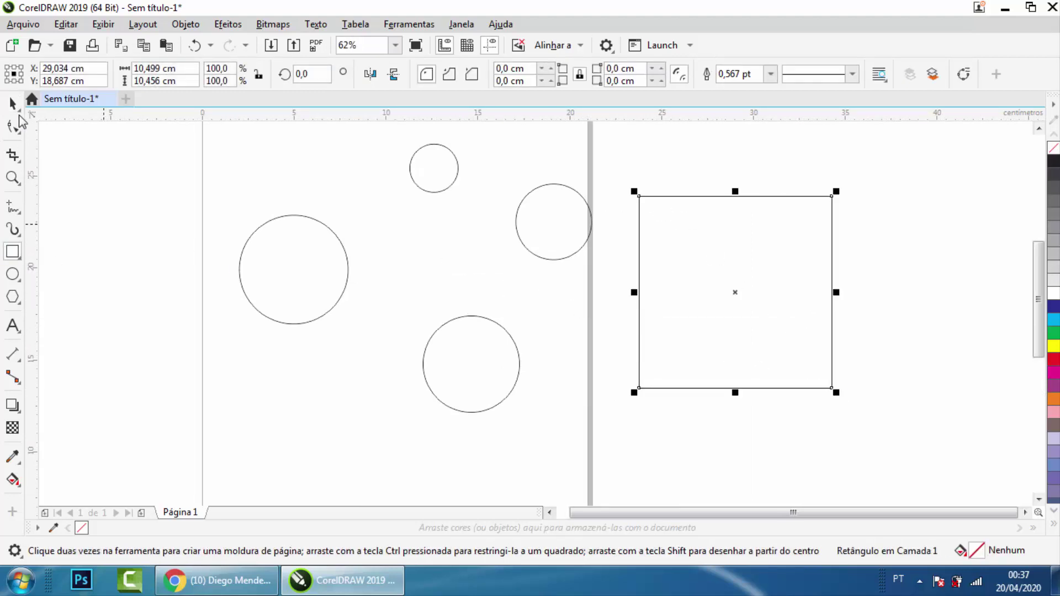
left_click(12, 103)
left_click(560, 279)
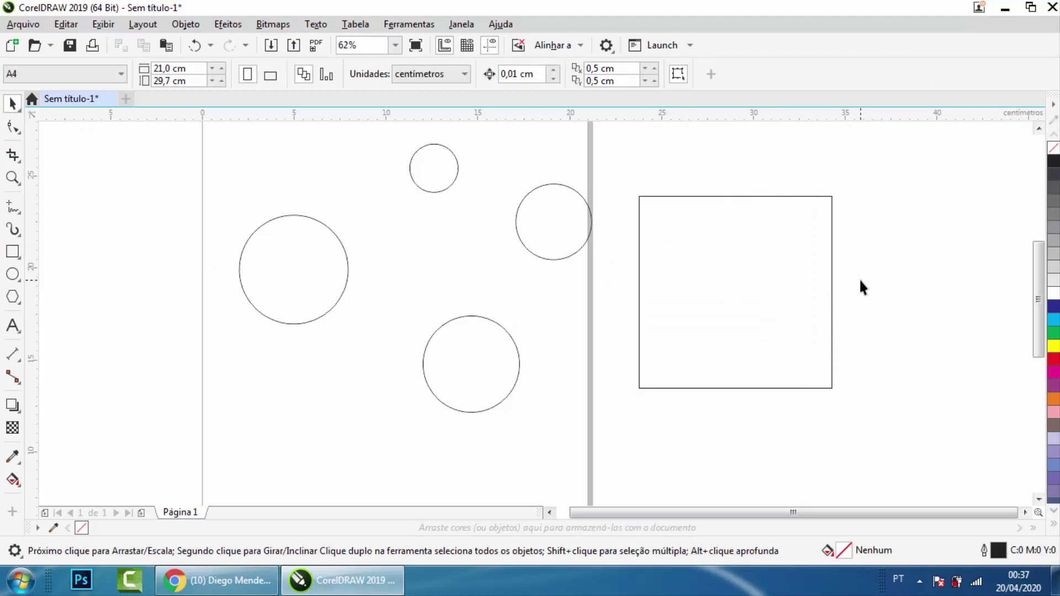
key("ctrl+z")
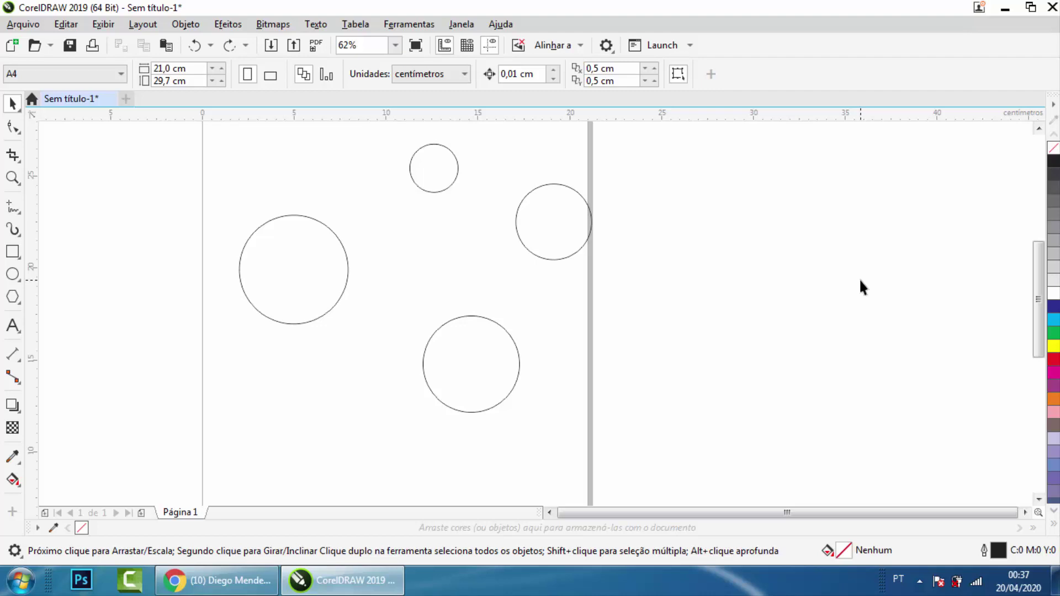
- Move the 4.125 cm circle inside the largest circle, to about X 5 cm, Y 19.9 cm, and undo the circle moves
left_click(554, 232)
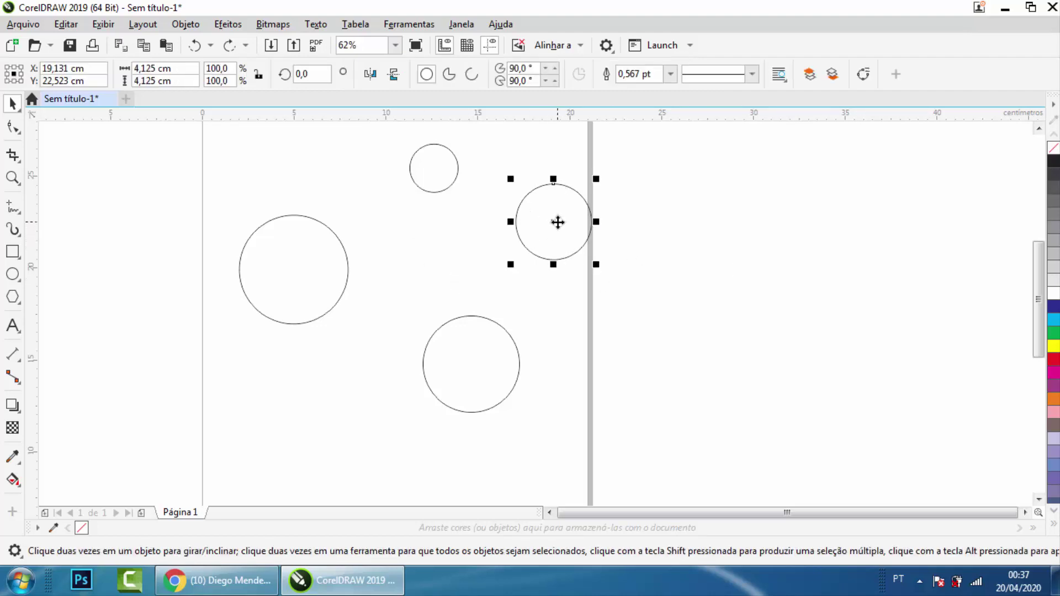
left_click_drag(558, 222, 291, 271)
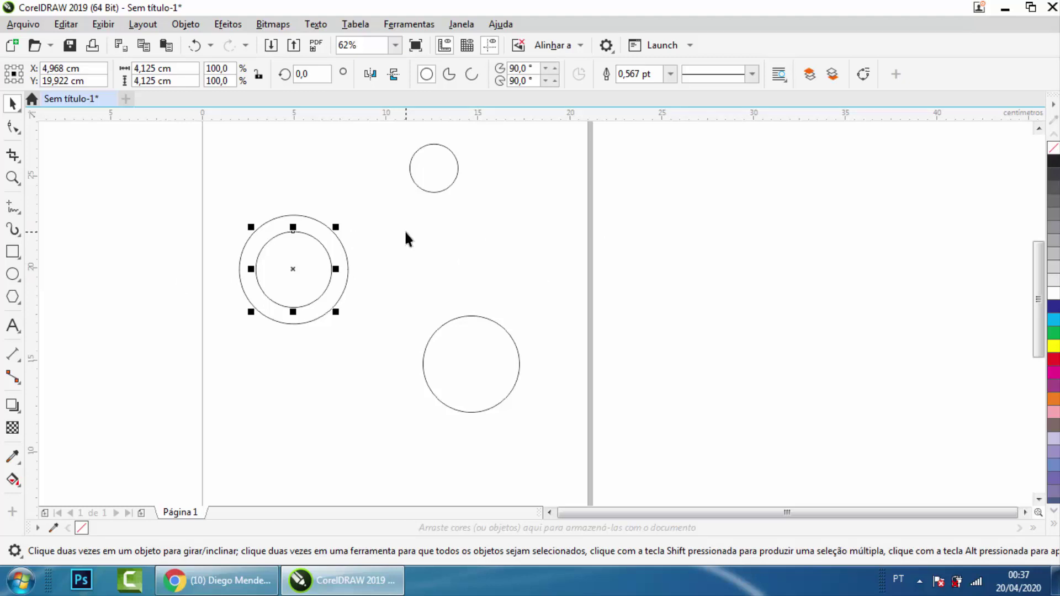
key("ctrl+z")
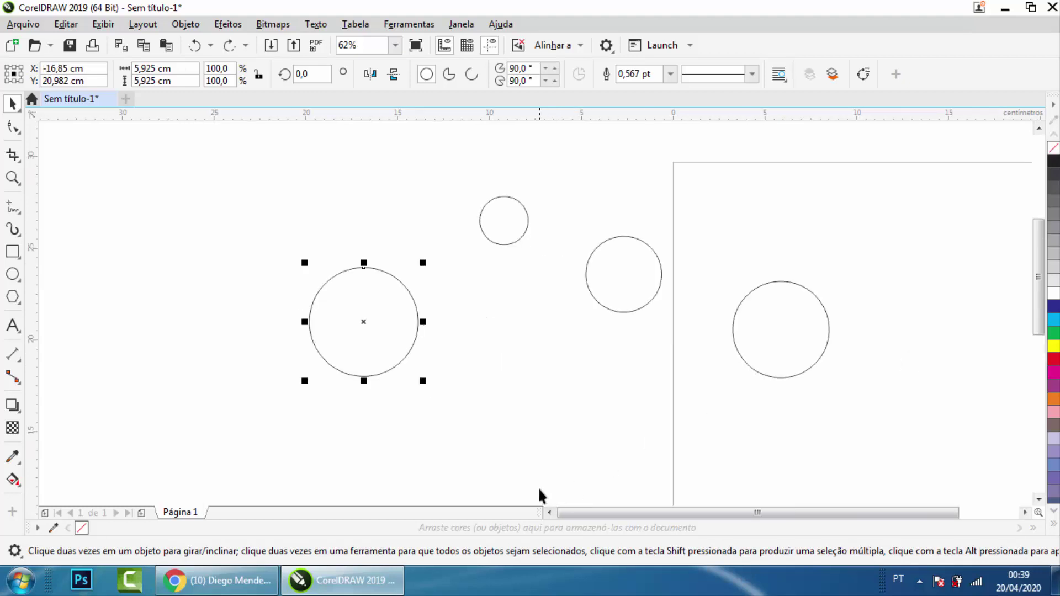
- Draw a rectangle about 5.5 by 6.9 cm below the smallest circle, and draw and undo a second one across the page's upper edge
left_click(12, 252)
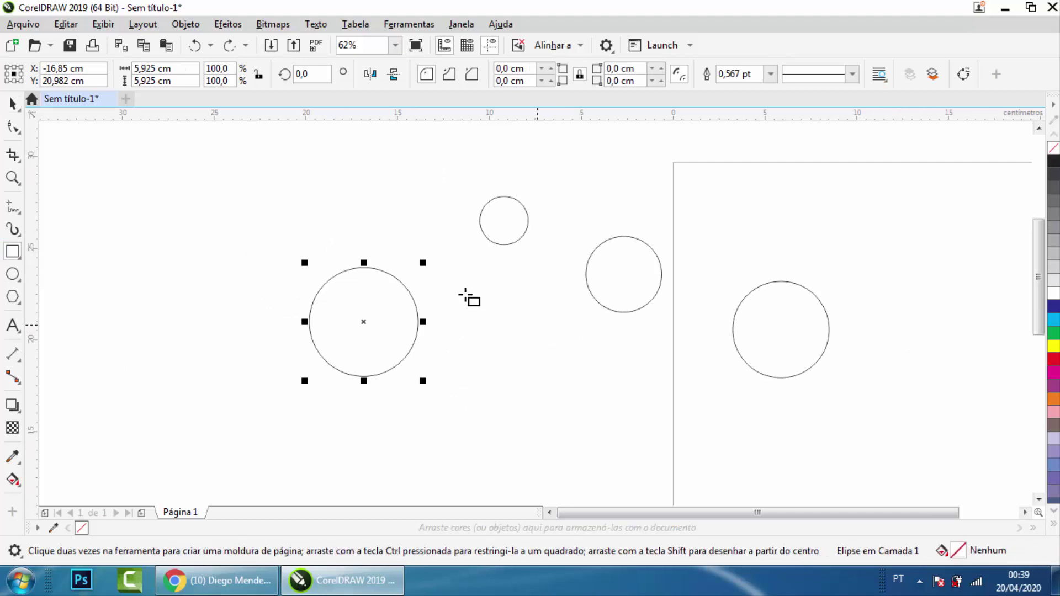
mouse_move(456, 294)
left_mouse_down()
mouse_move(532, 376)
mouse_move(556, 421)
left_mouse_up()
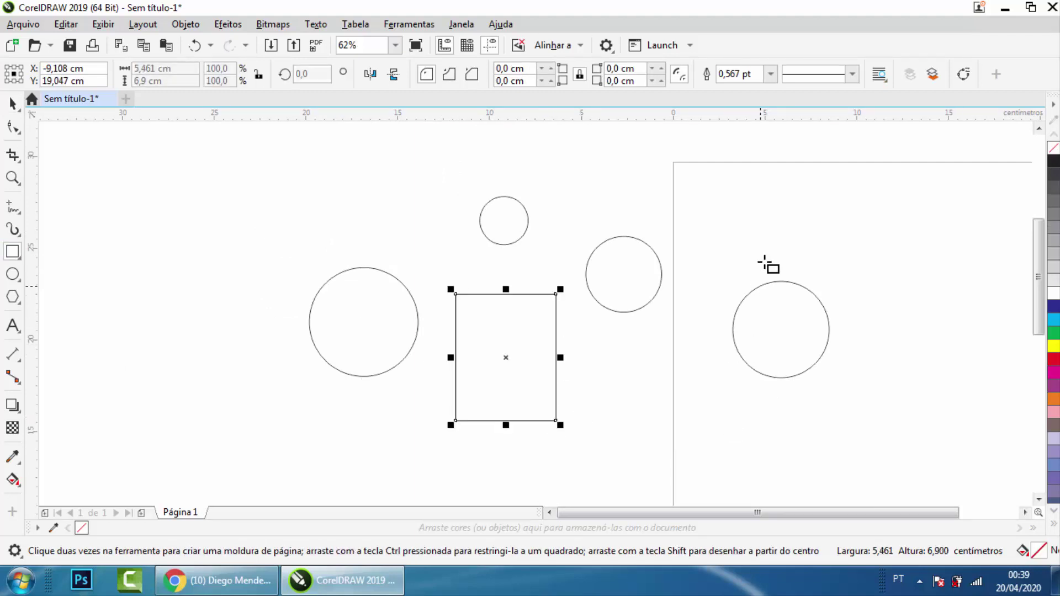
left_click_drag(743, 161, 947, 266)
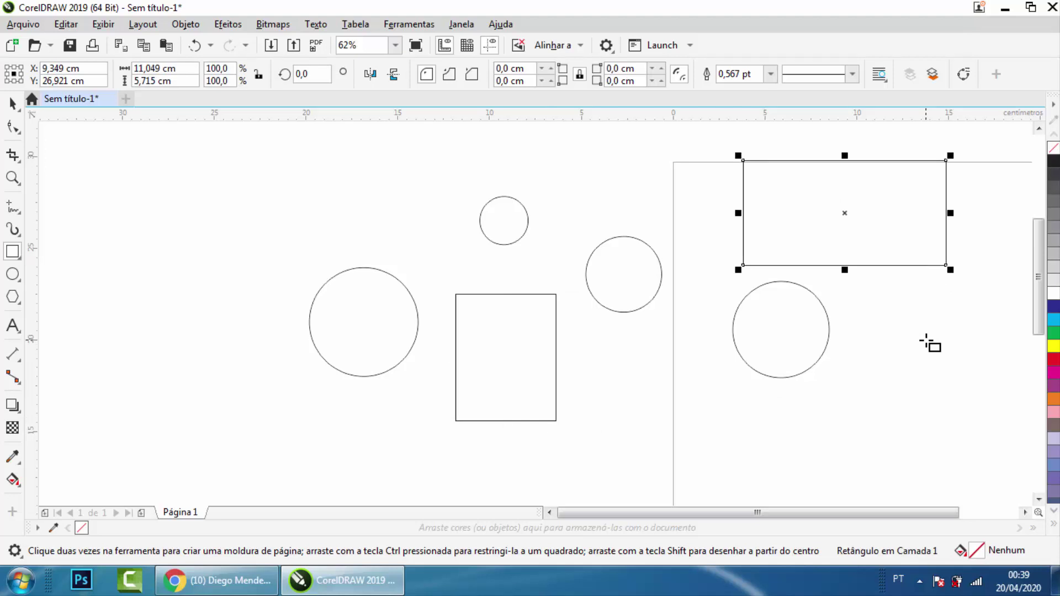
key("ctrl+z")
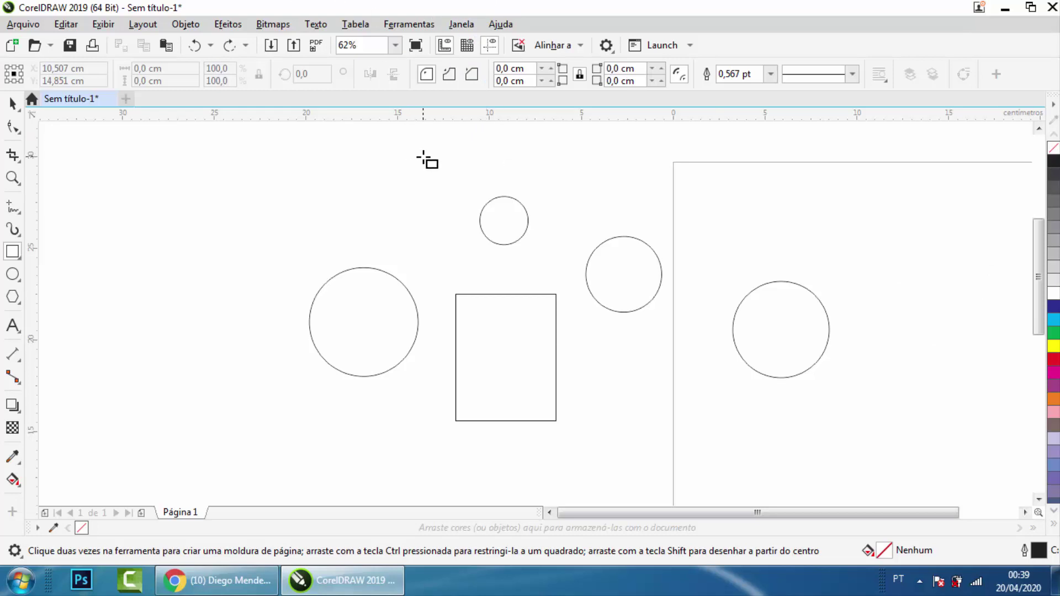
- Move the circle on the page up to about X 7.2 cm, Y 24.4 cm
scroll(801, 324, "down", 3)
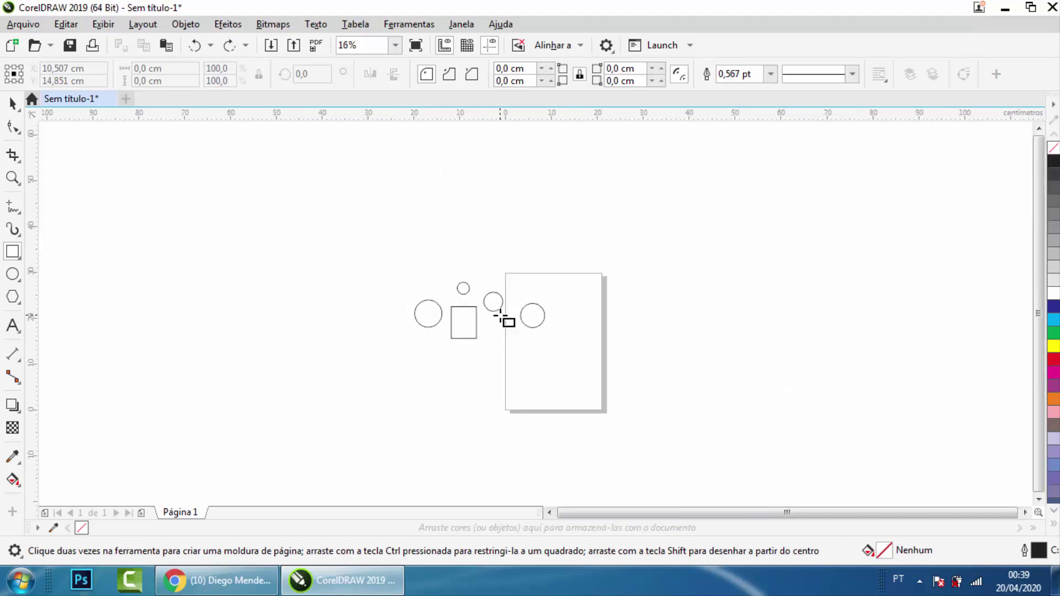
scroll(506, 317, "up", 3)
key("space")
left_click_drag(641, 377, 664, 306)
- Move the rectangle onto the page at about X 17 cm, Y 21.3 cm, and the page's circle to about X -6.2 cm, Y 17 cm
left_click(414, 345)
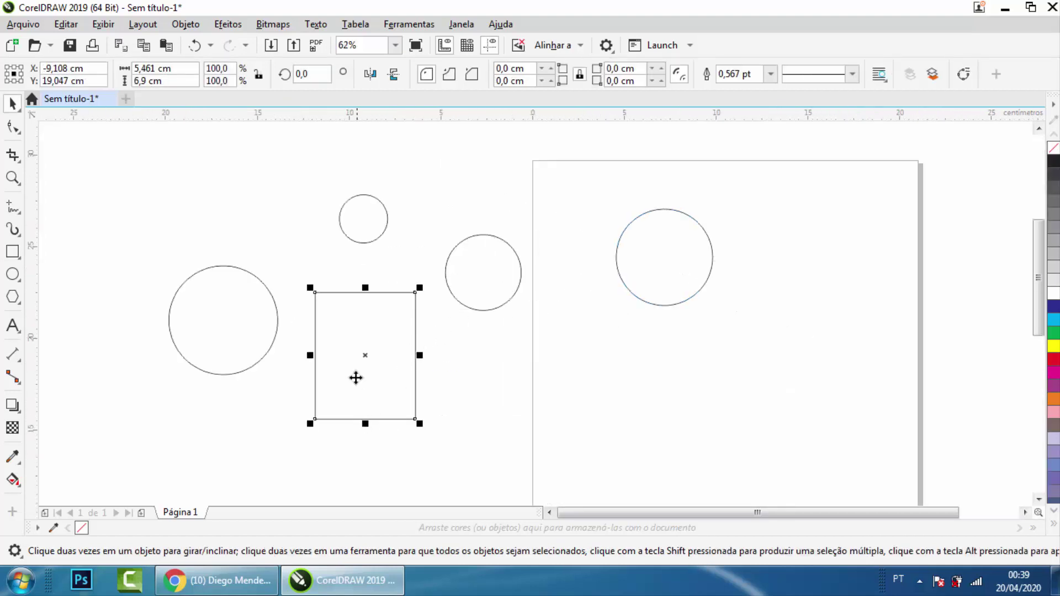
left_click_drag(416, 380, 881, 332)
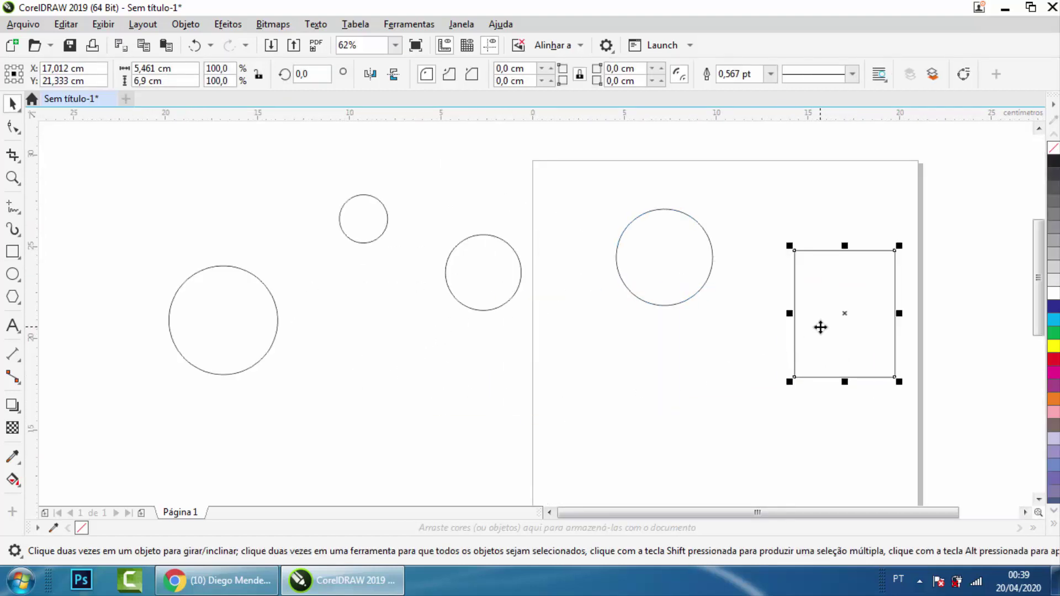
left_click(709, 296)
left_click(684, 254)
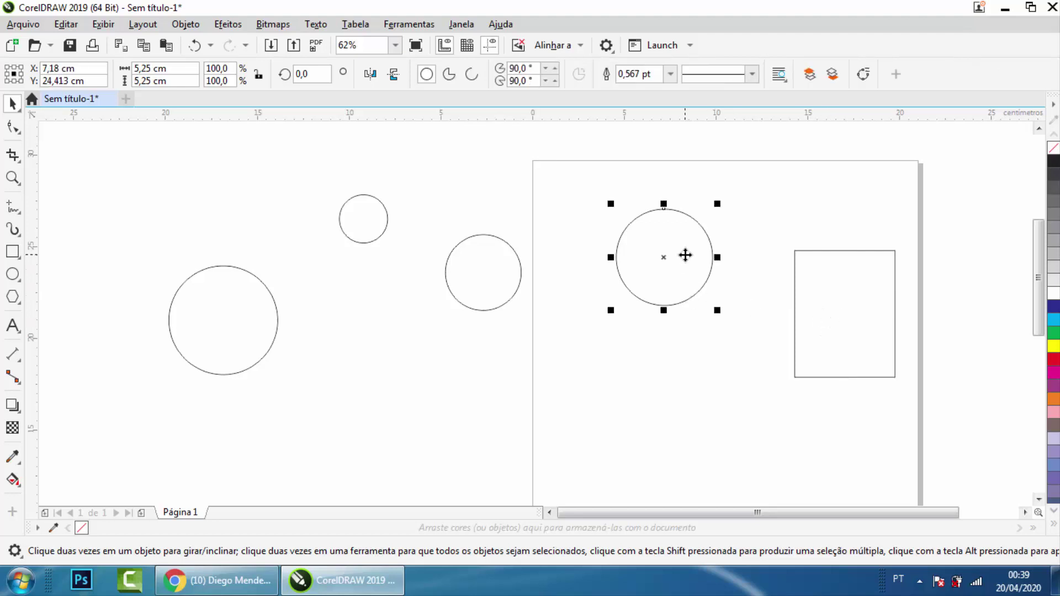
left_click_drag(684, 253, 439, 390)
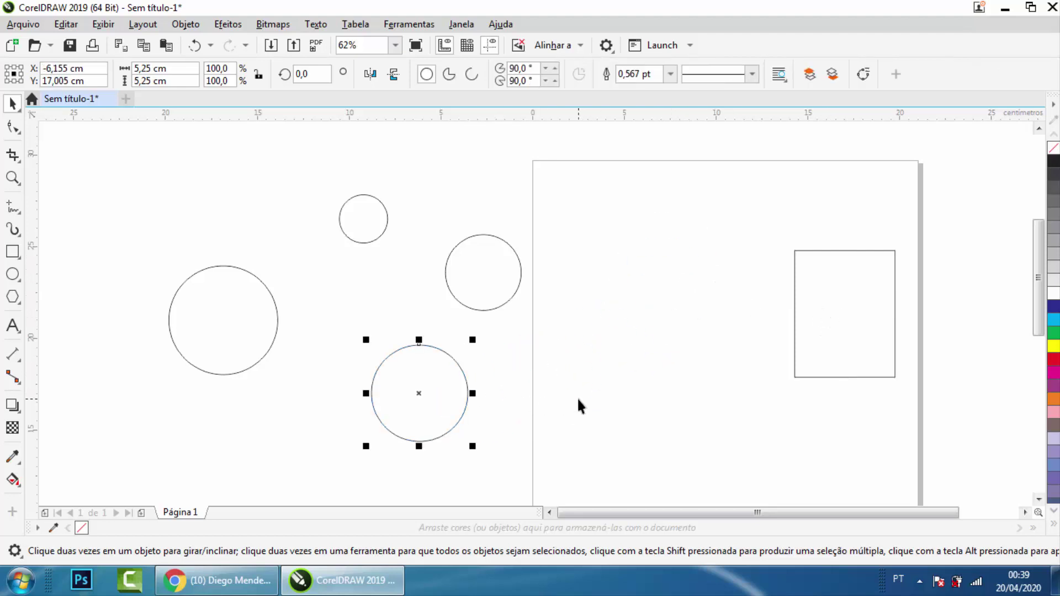
- Undo the last moves of the circle and the rectangle, and clear the selection
key("ctrl+z")
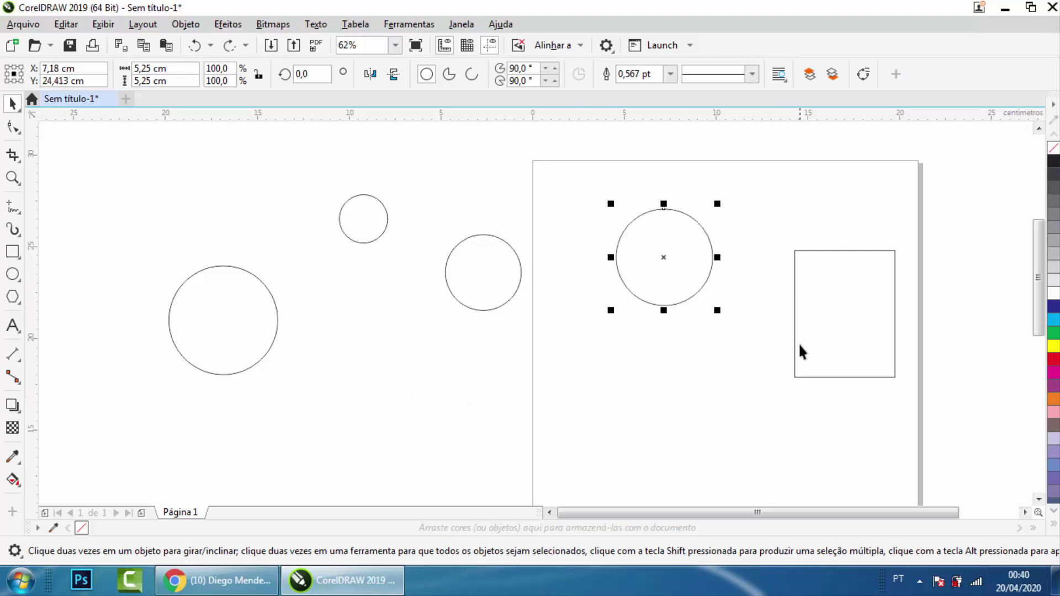
key("ctrl+z")
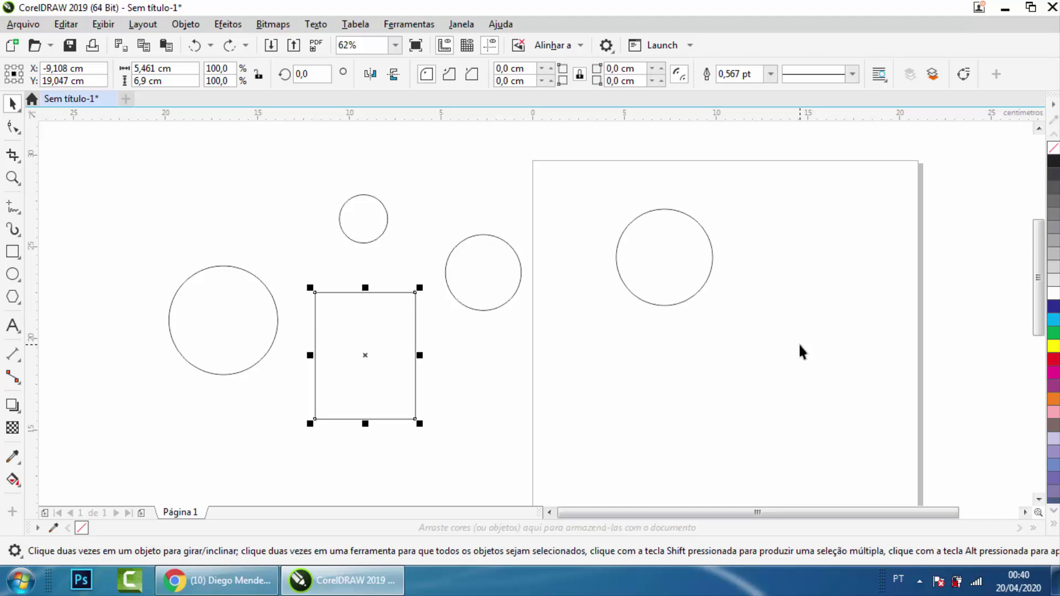
left_click(721, 364)
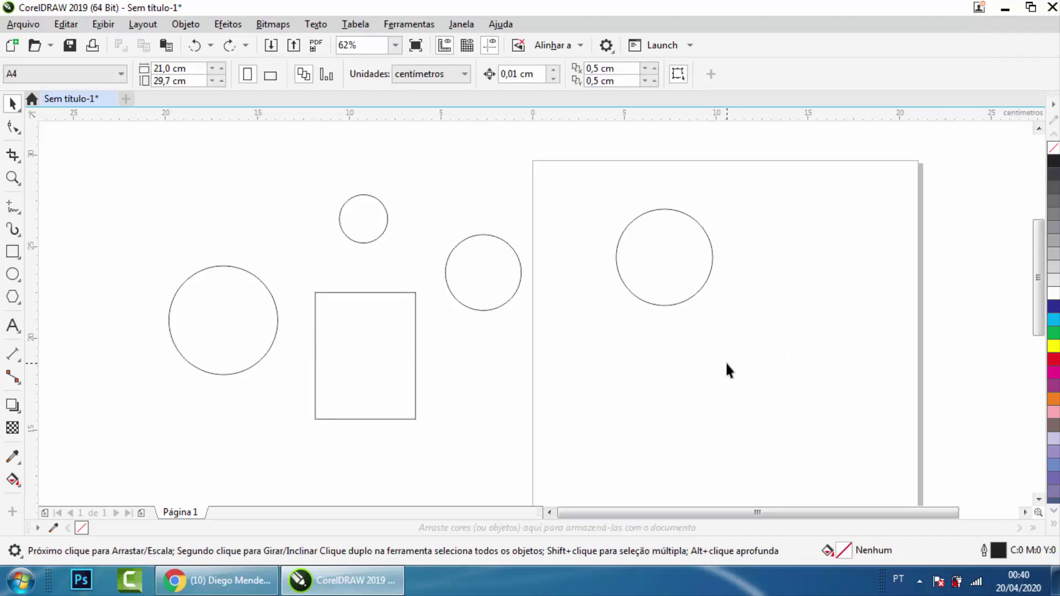